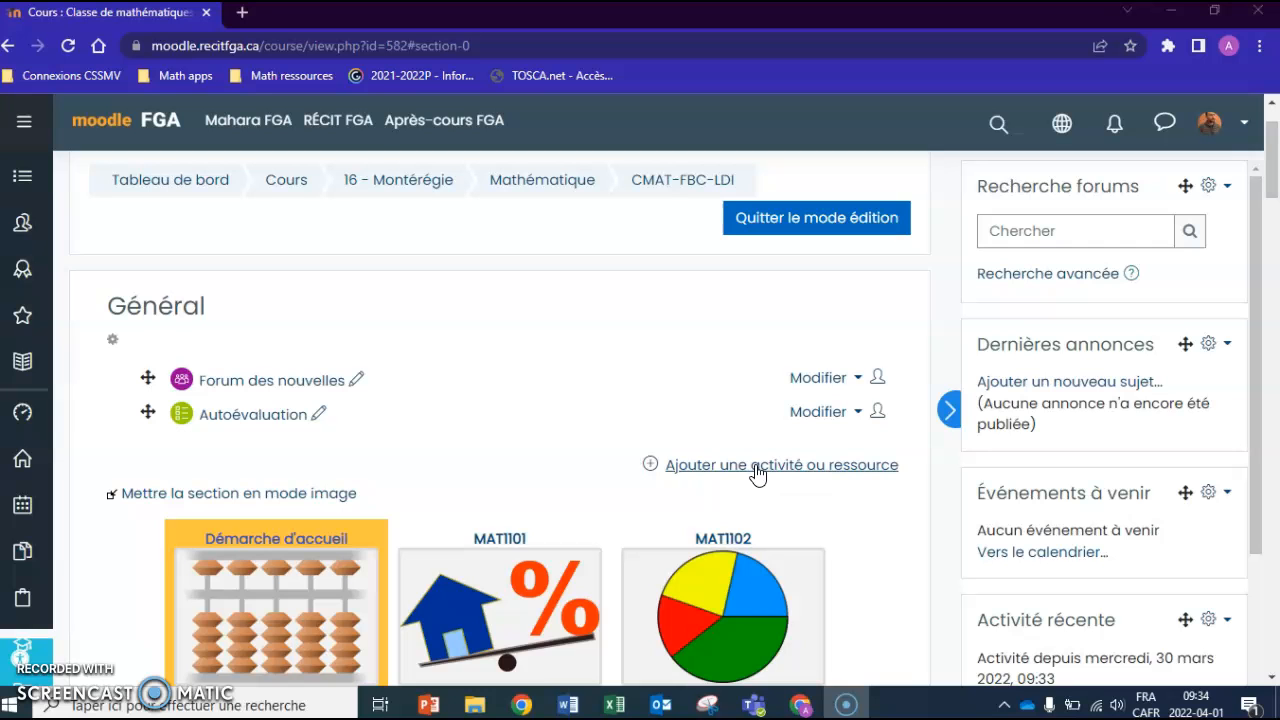
Step: Add a Page resource to the Général section and name it "test éditeur REC"
left_click(757, 472)
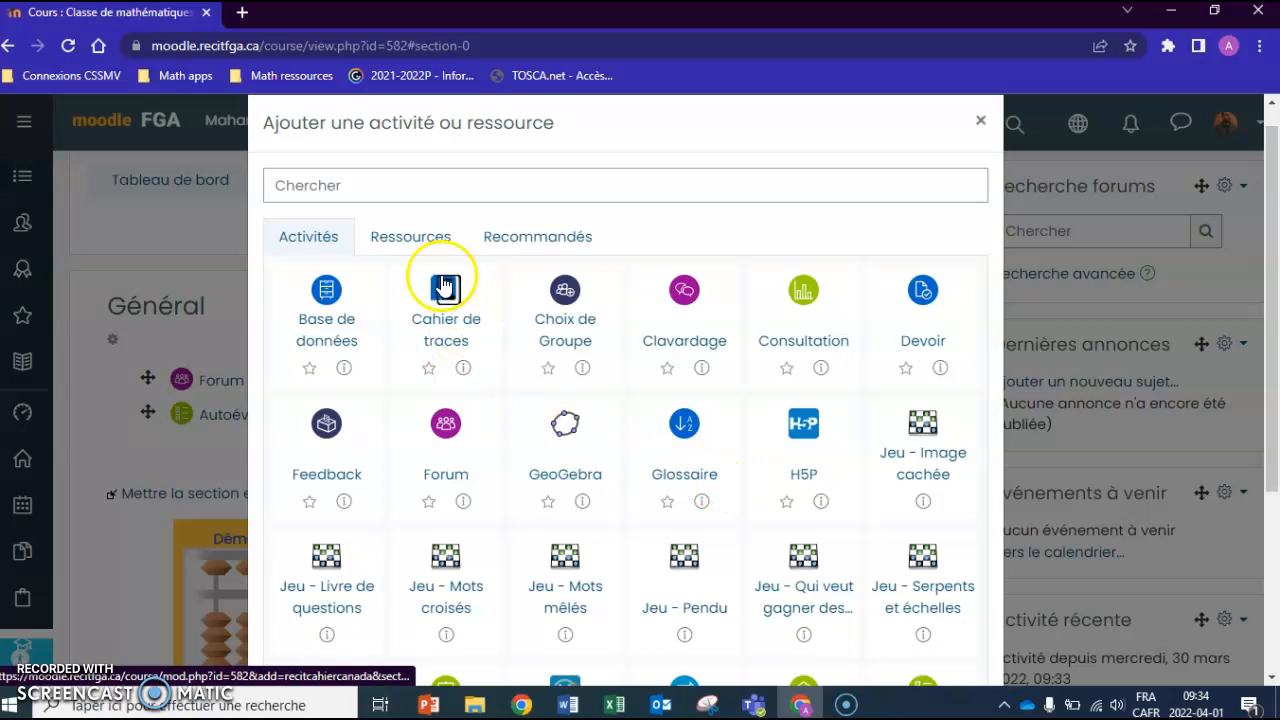
left_click(397, 245)
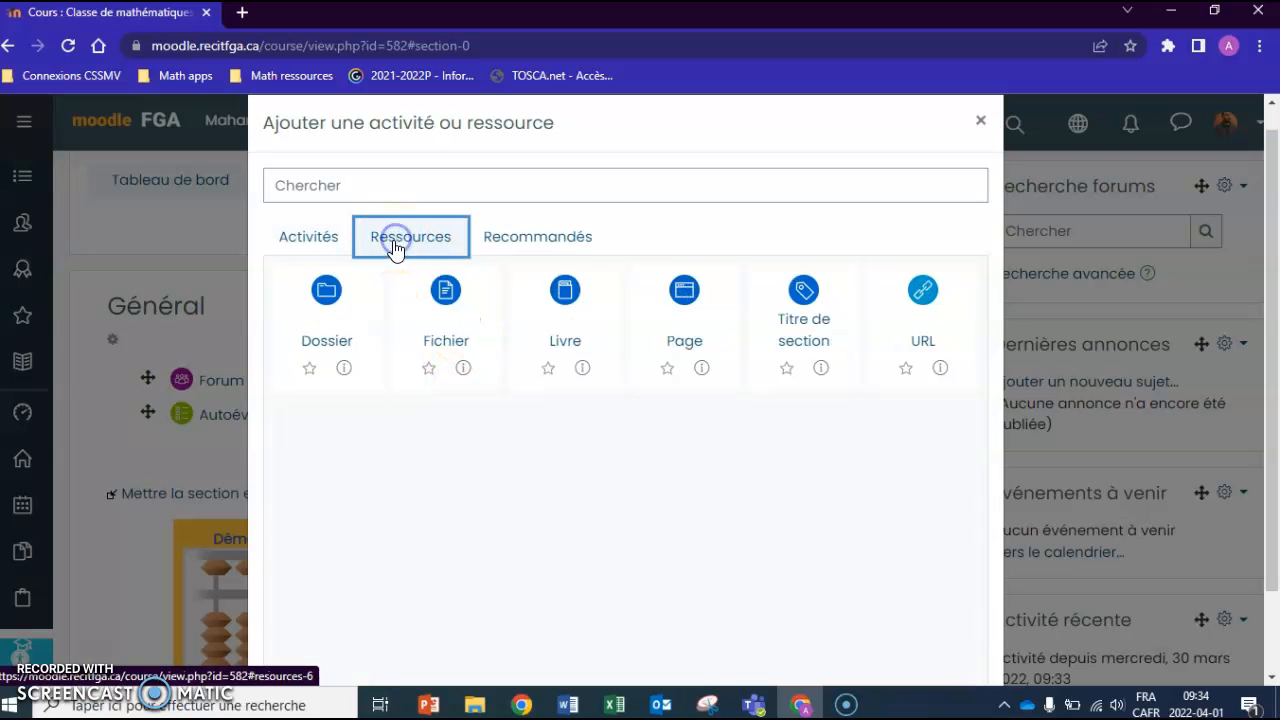
left_click(679, 300)
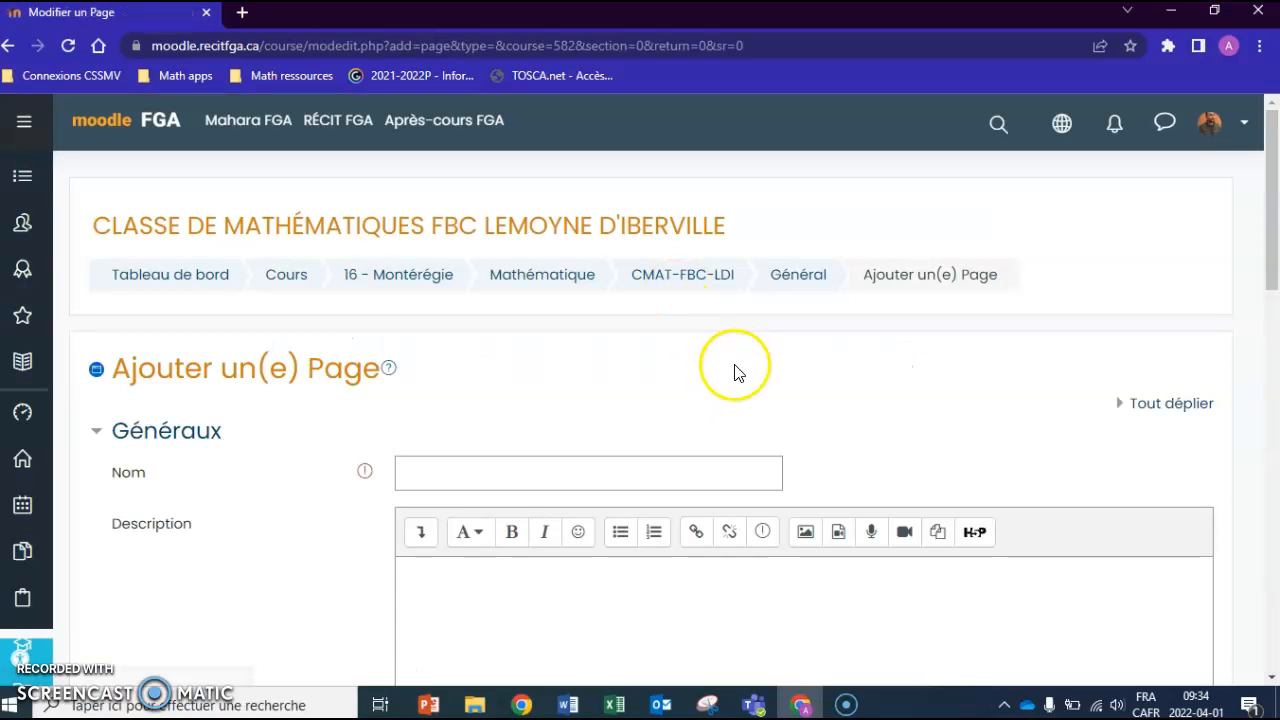
scroll(707, 388, "down", 1)
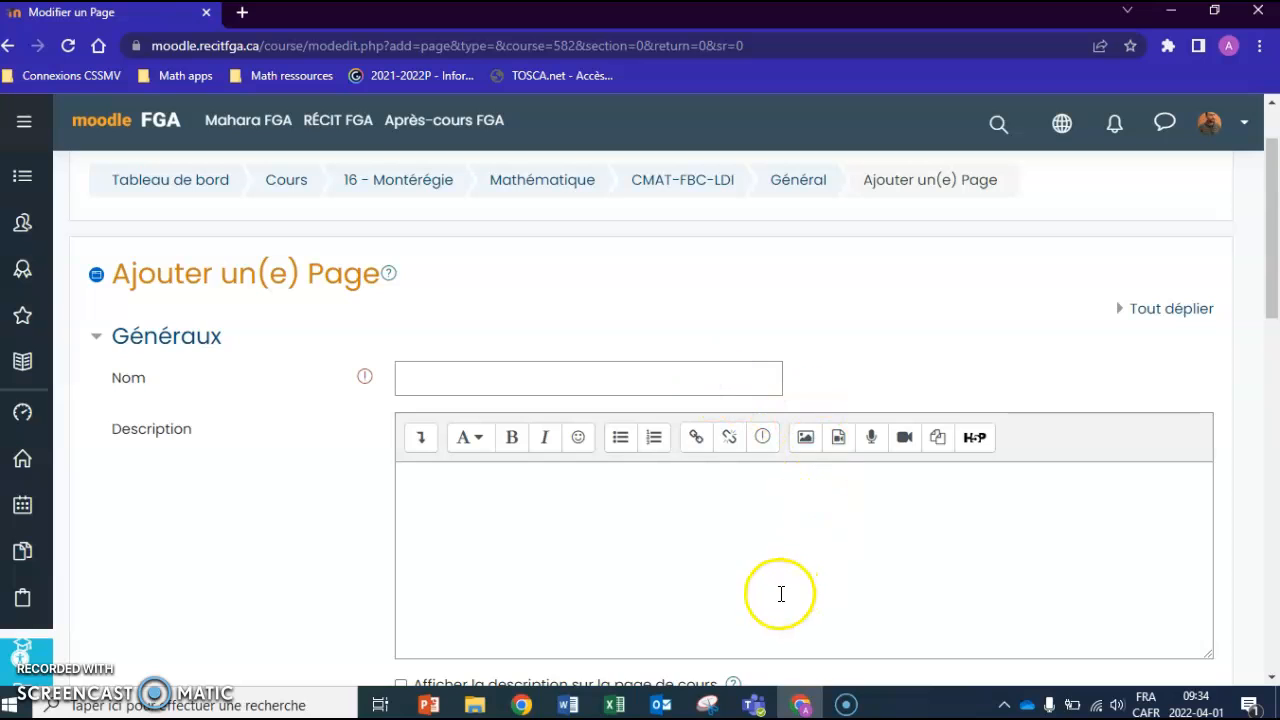
left_click(446, 363)
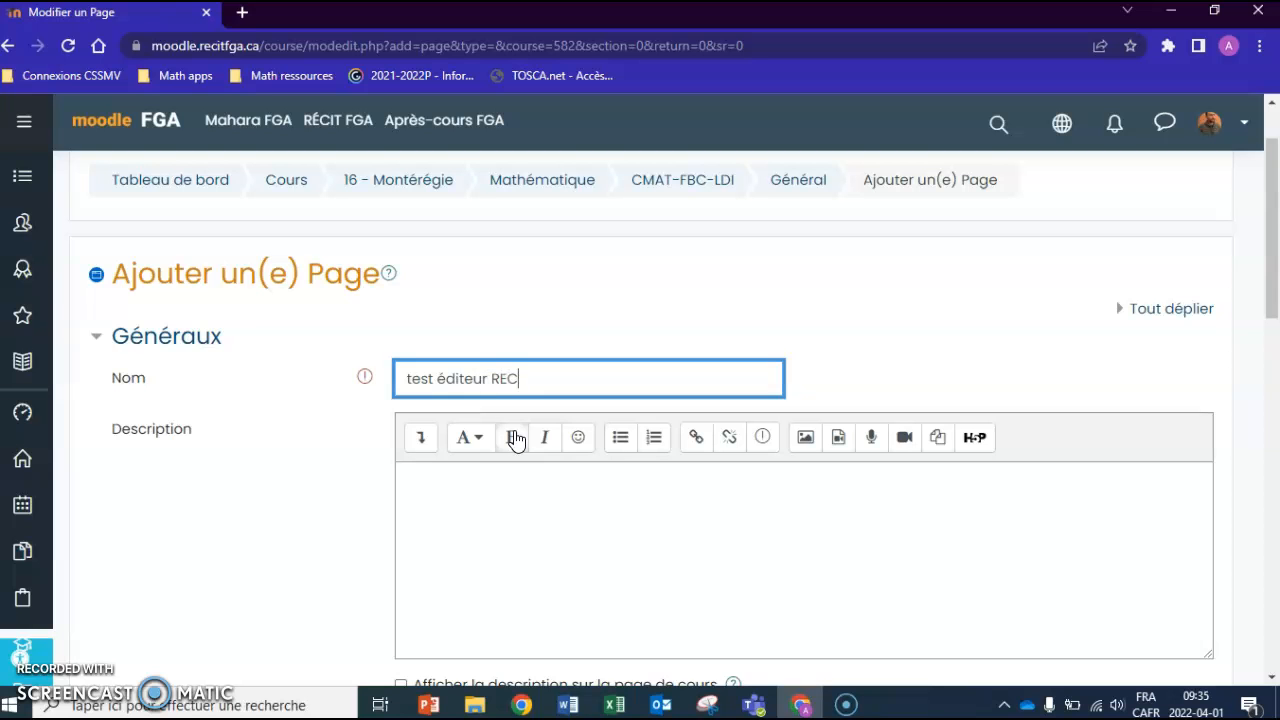
Step: Show the advanced formatting tools for the page content and open it in the Éditeur RÉCIT
scroll(237, 417, "down", 5)
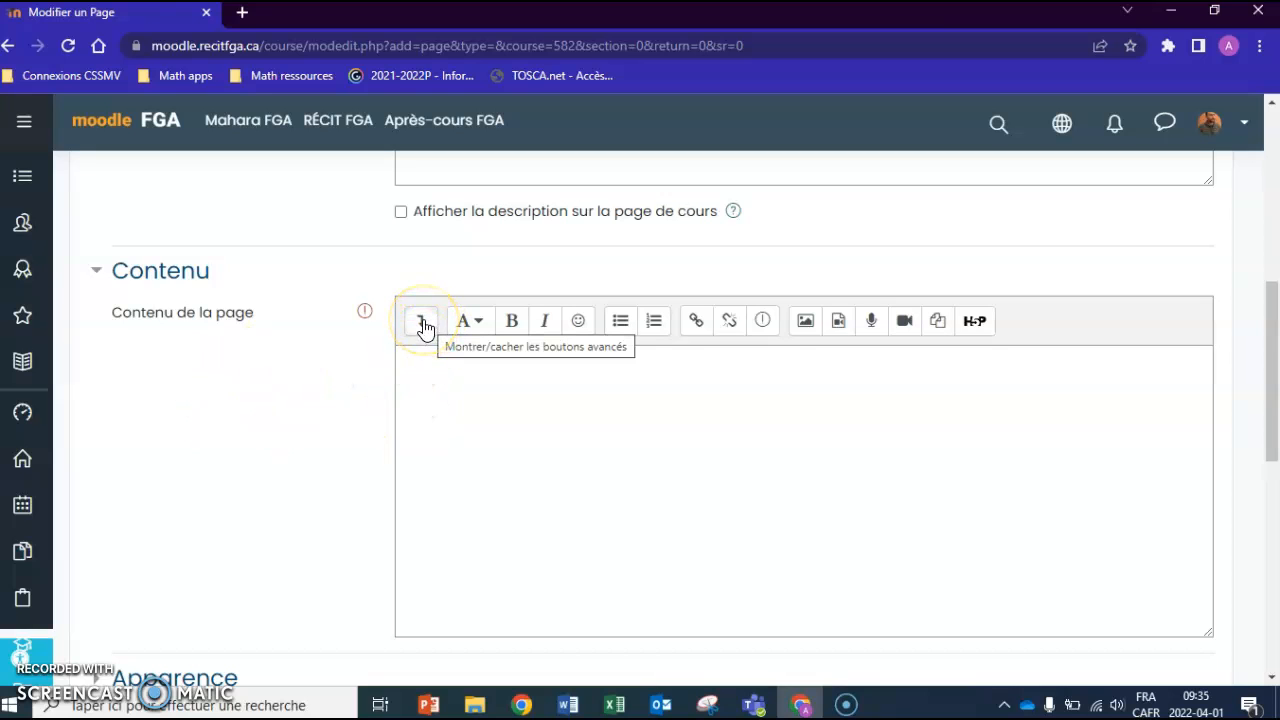
left_click(421, 322)
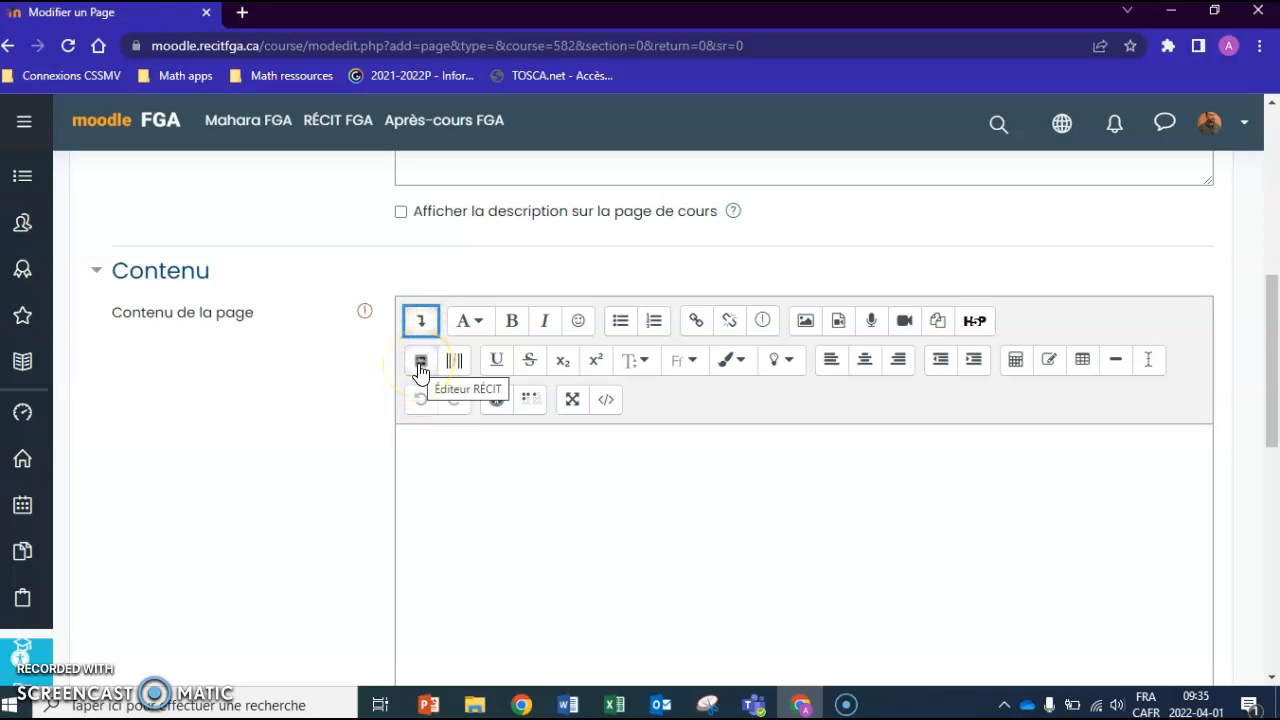
left_click(420, 366)
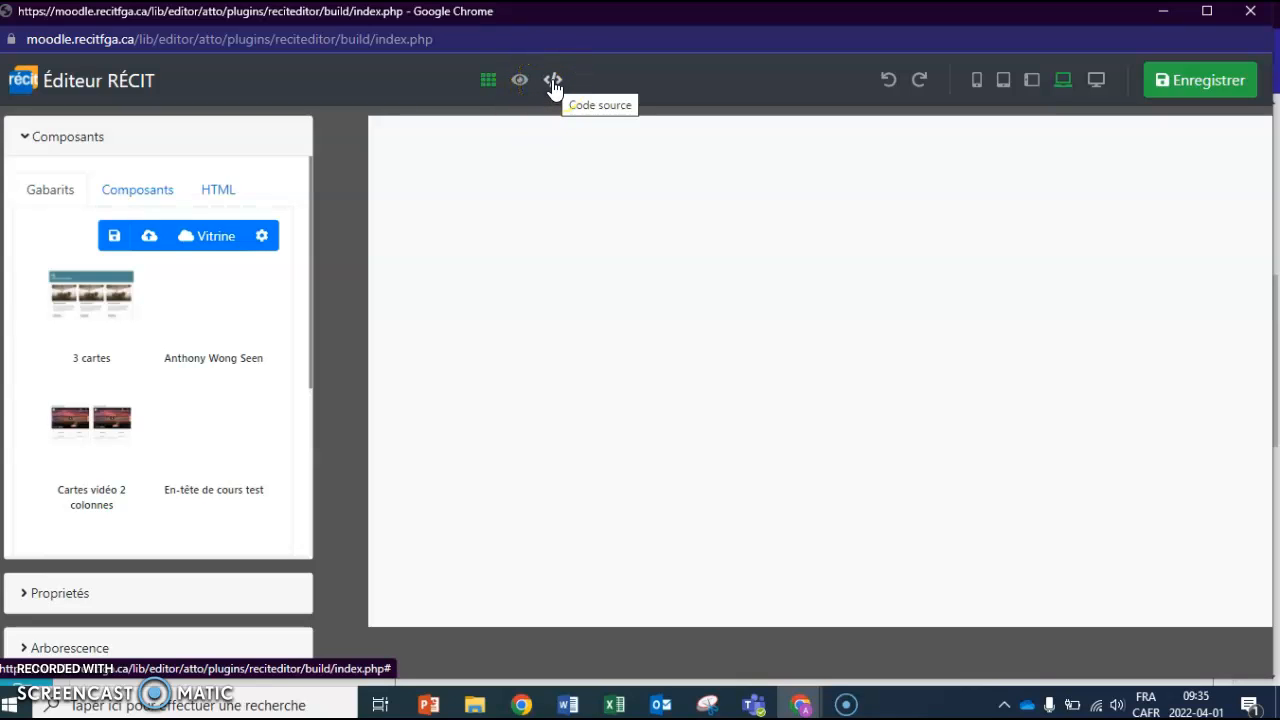
left_click(661, 224)
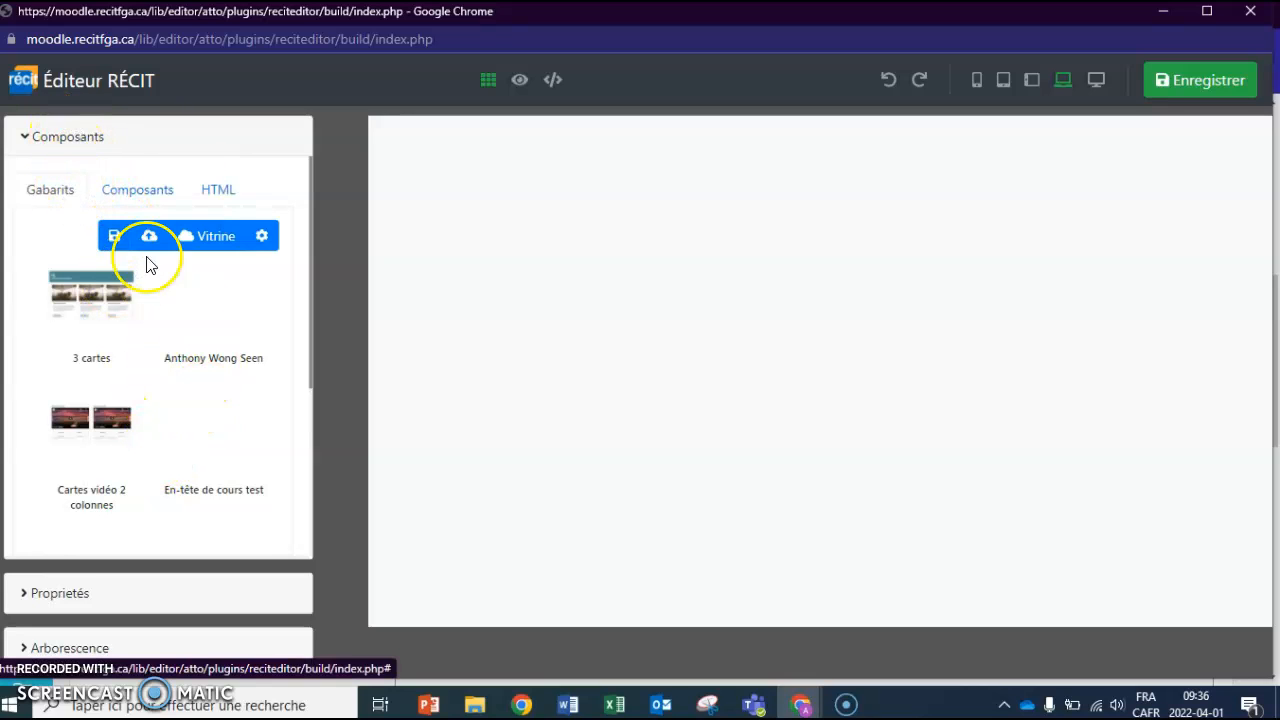
Step: Examine the saved templates, the basic components and the HTML elements offered for building the page
scroll(214, 360, "down", 3)
scroll(214, 359, "up", 3)
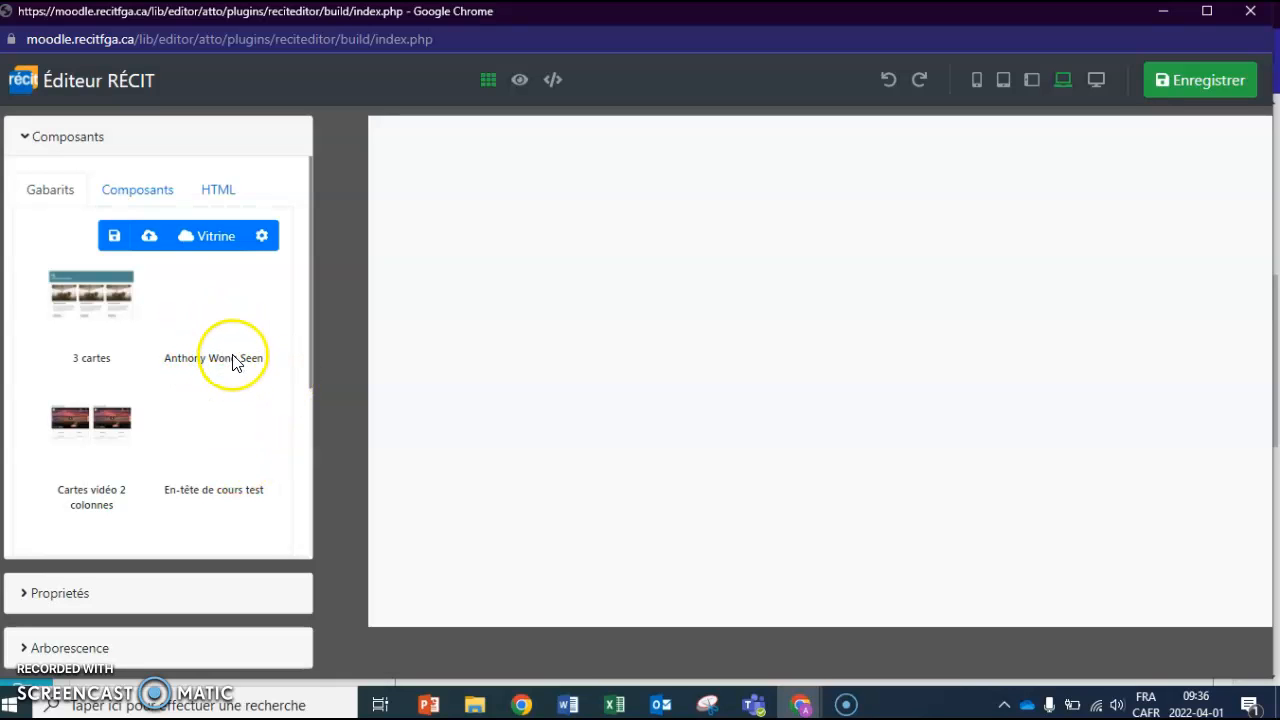
left_click(165, 199)
scroll(218, 405, "down", 1)
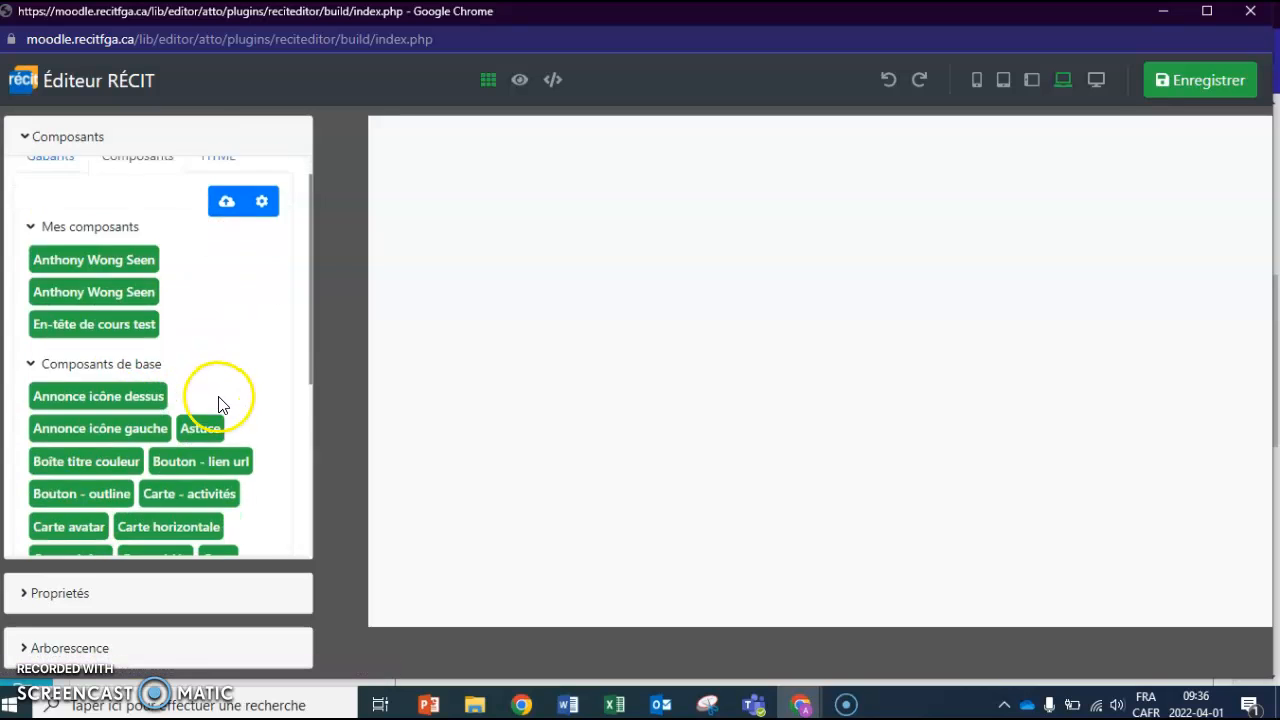
scroll(220, 405, "down", 2)
scroll(195, 408, "up", 1)
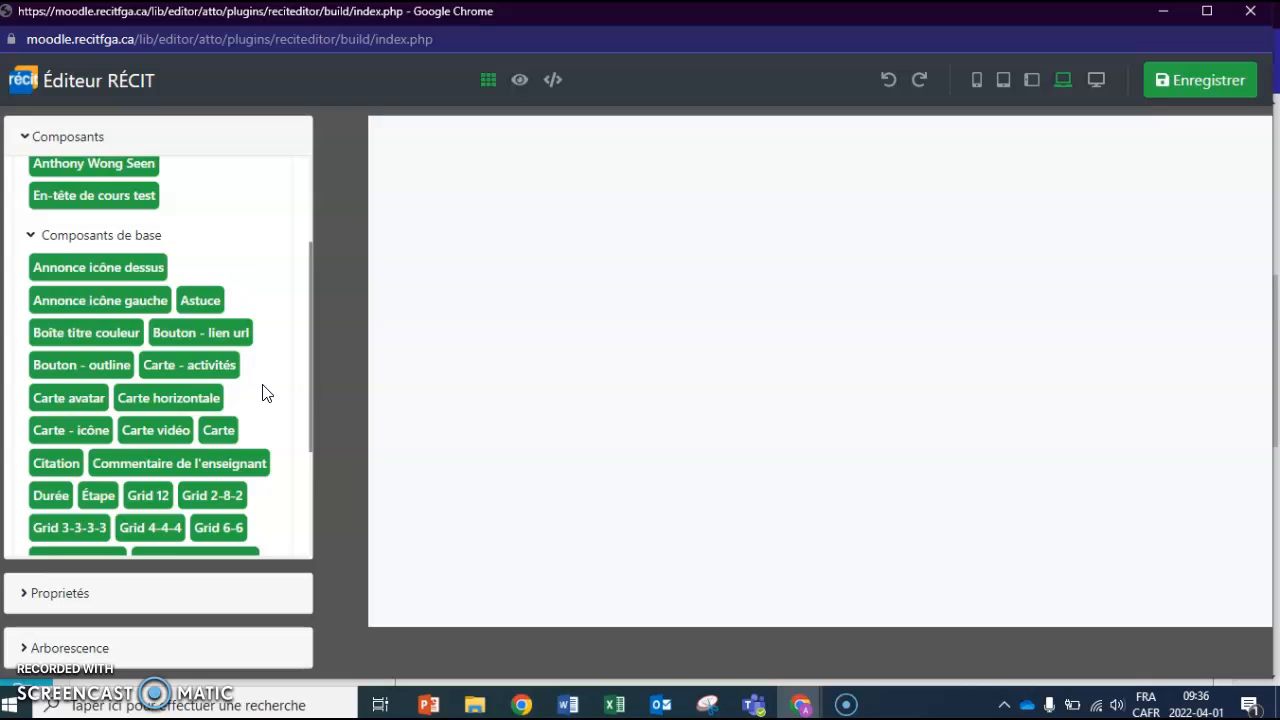
scroll(266, 393, "down", 1)
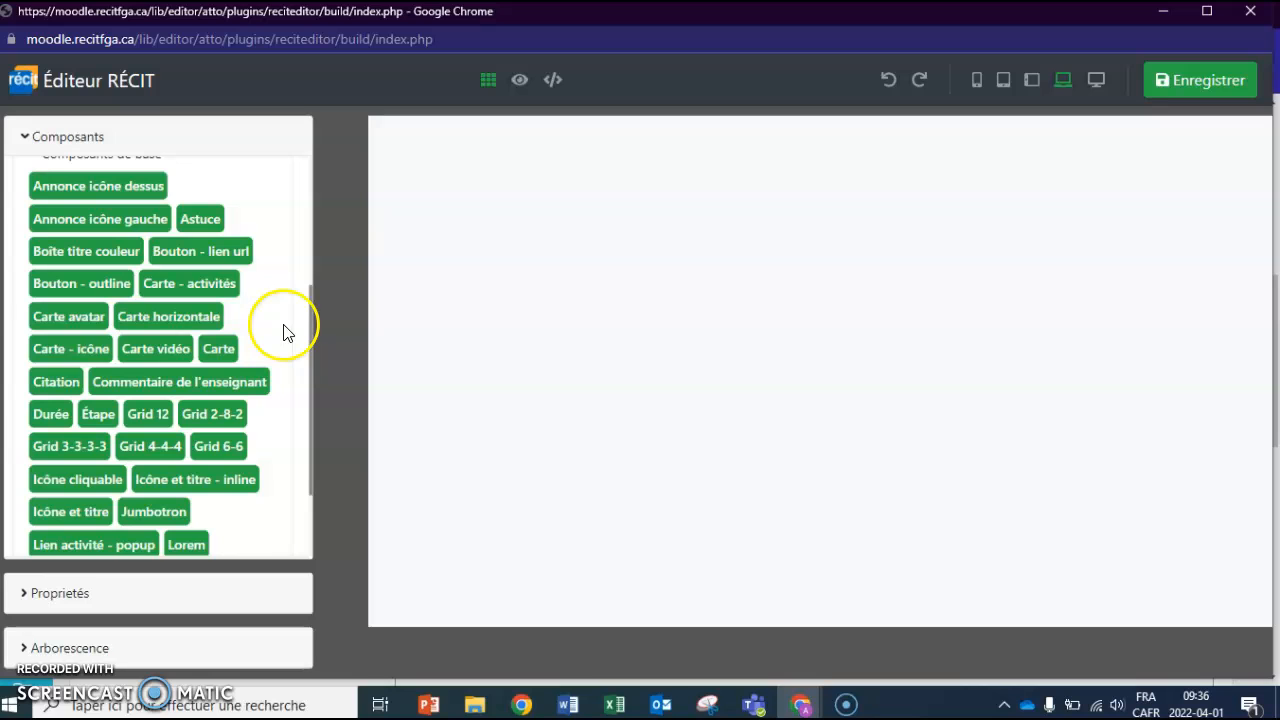
scroll(286, 329, "up", 5)
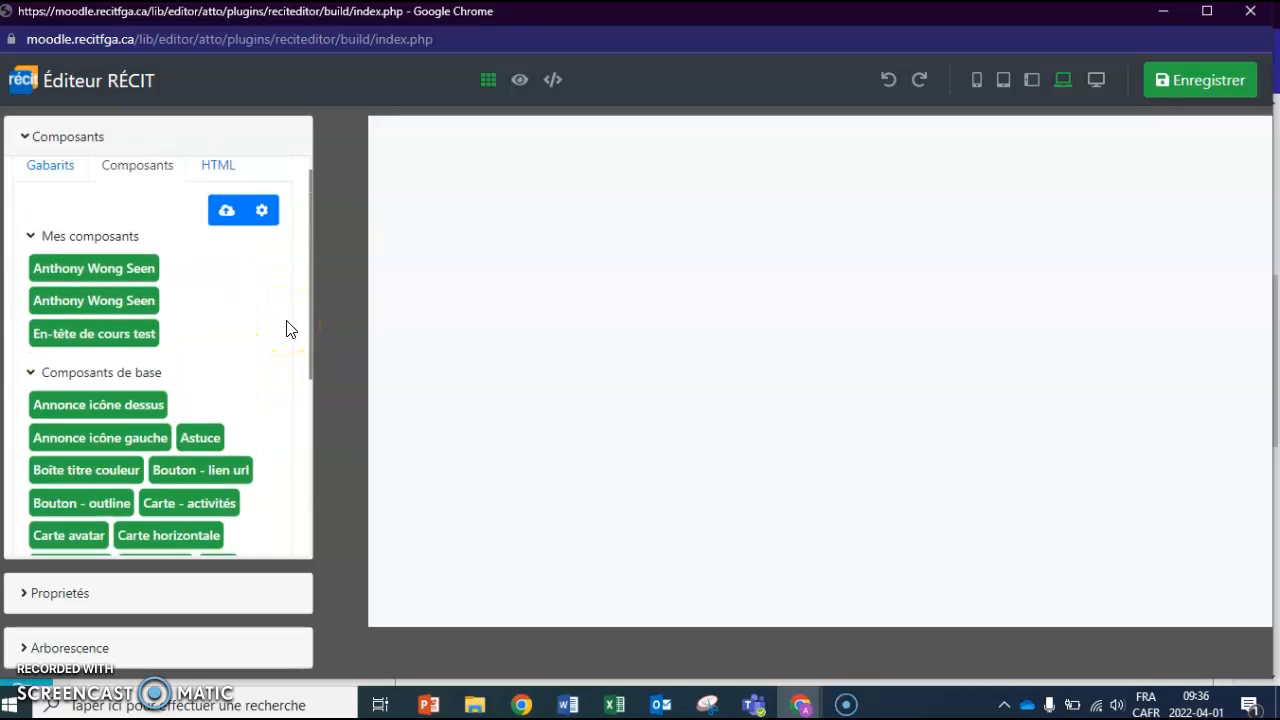
left_click(218, 192)
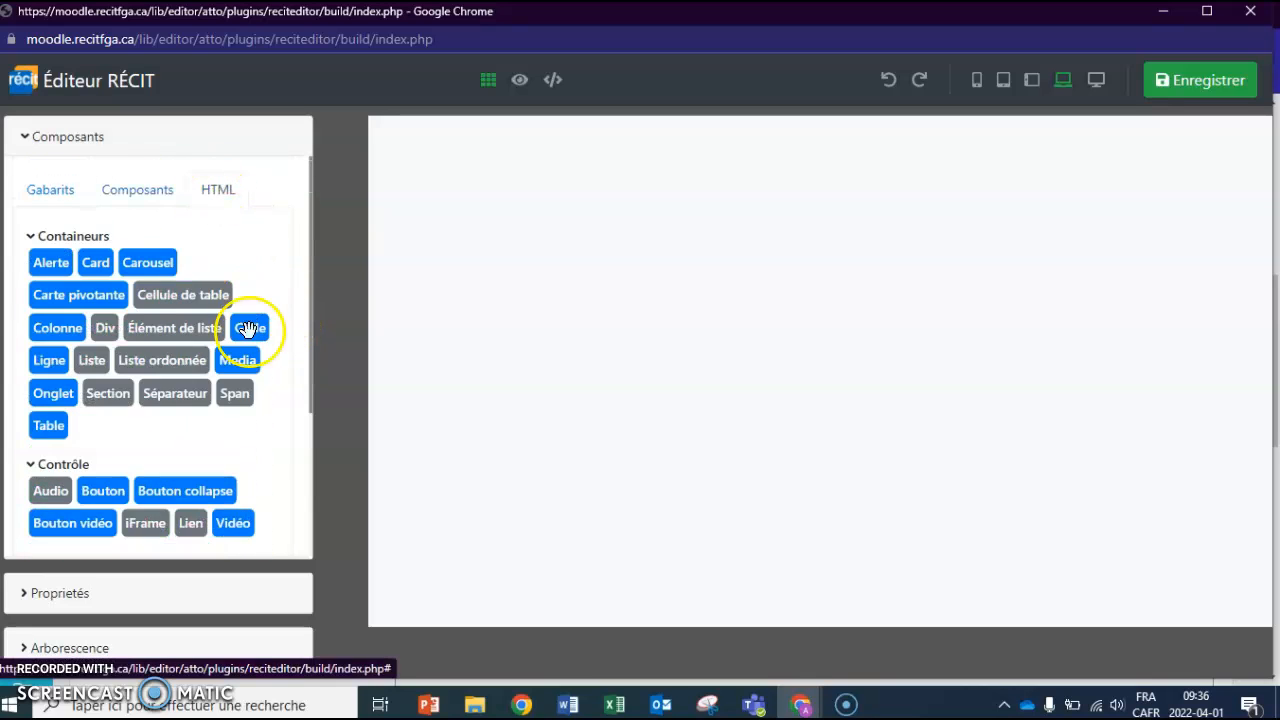
scroll(168, 390, "down", 3)
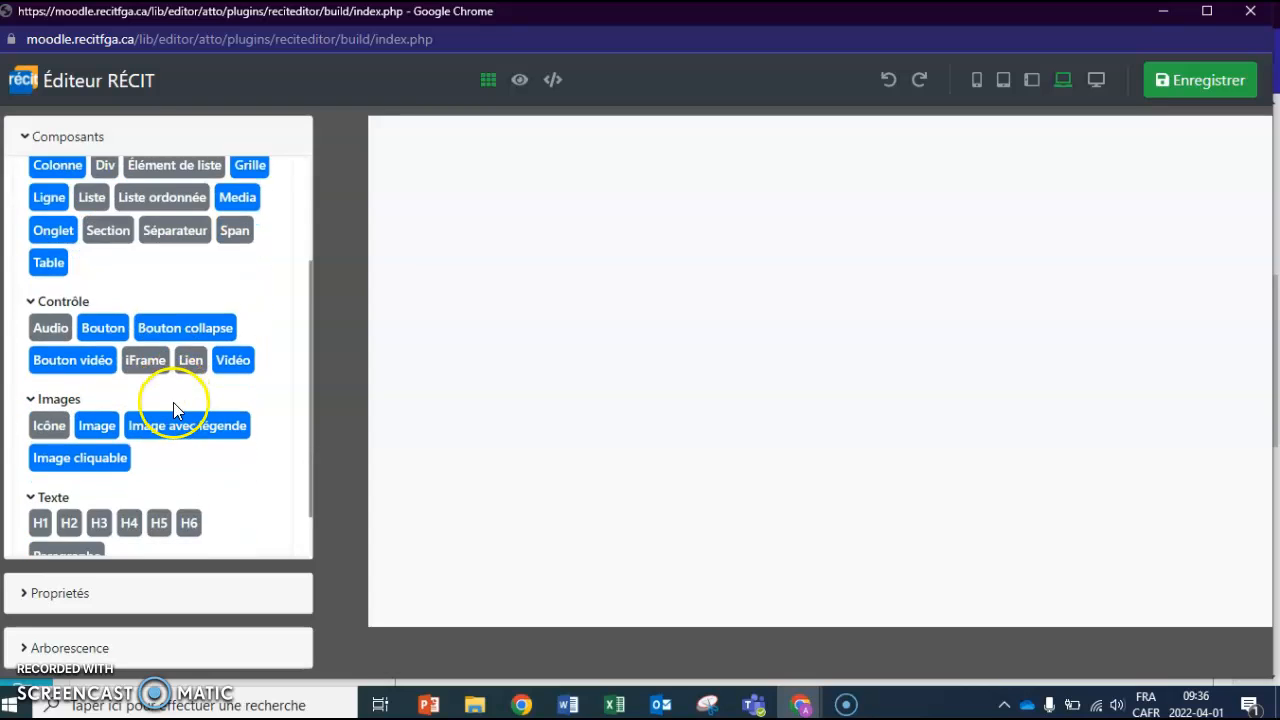
scroll(187, 441, "up", 3)
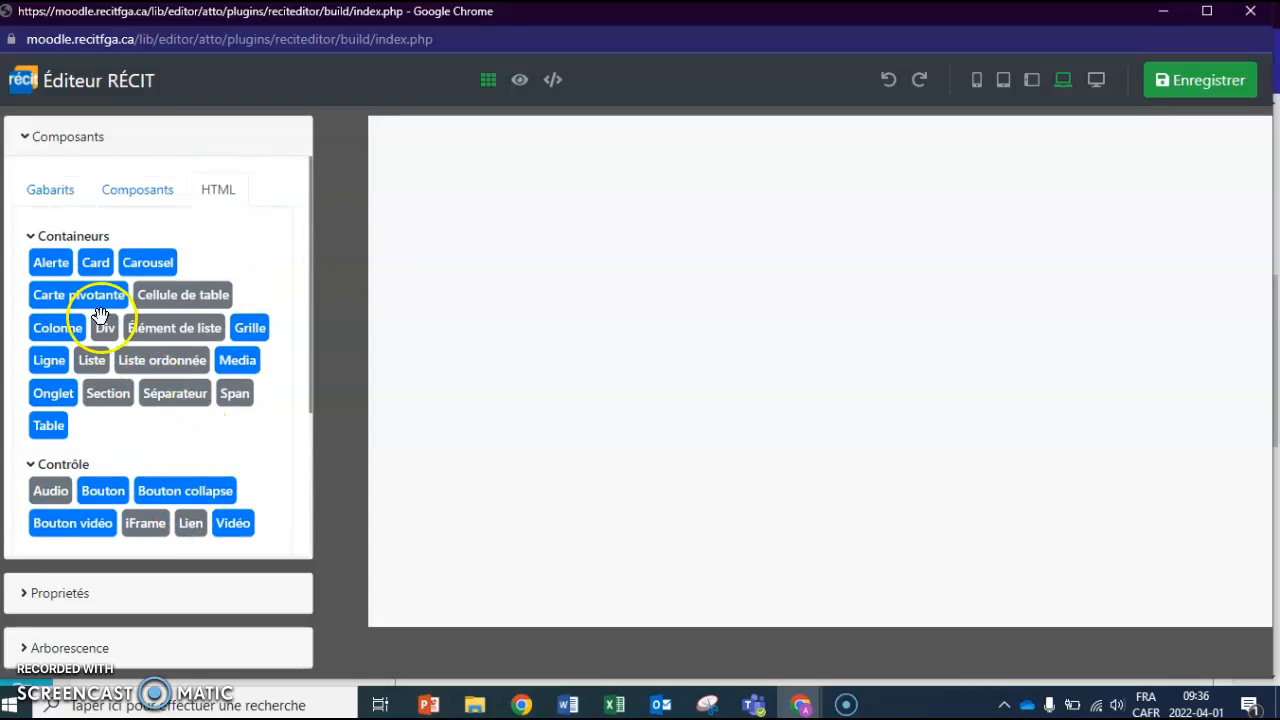
Step: Open the Vitrine template gallery and look through its ready-made page templates
left_click(64, 192)
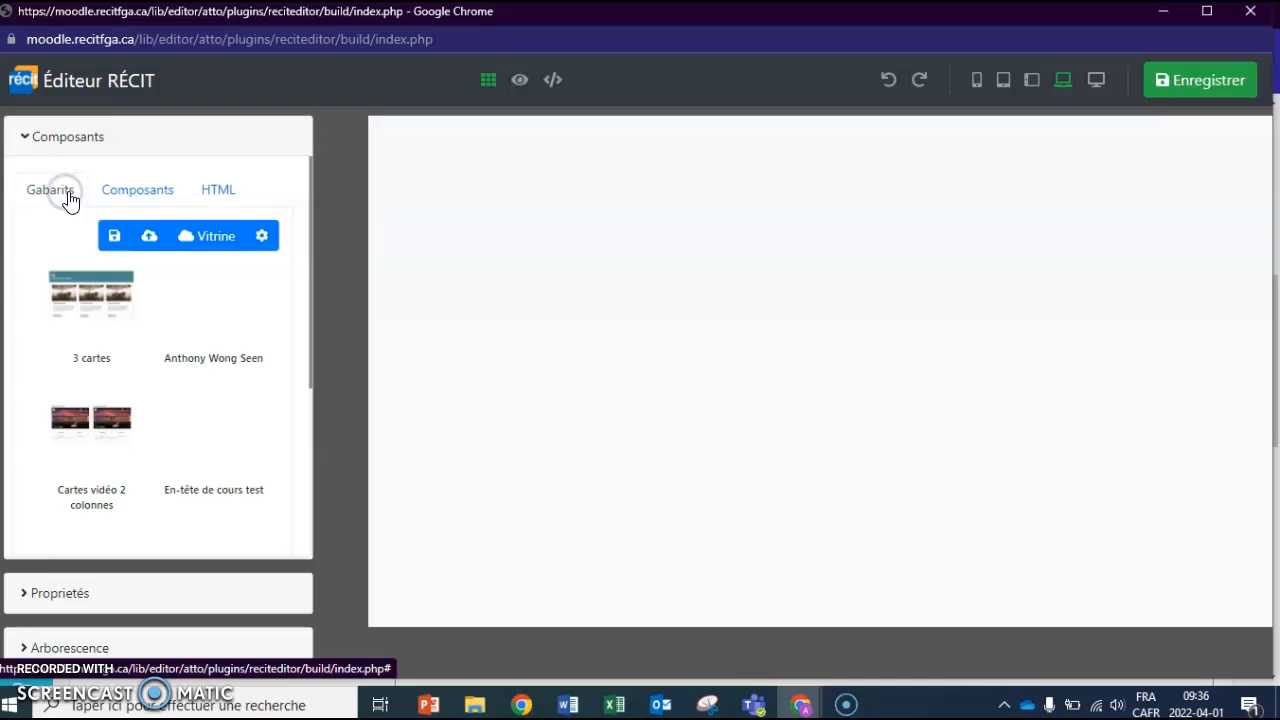
left_click(206, 238)
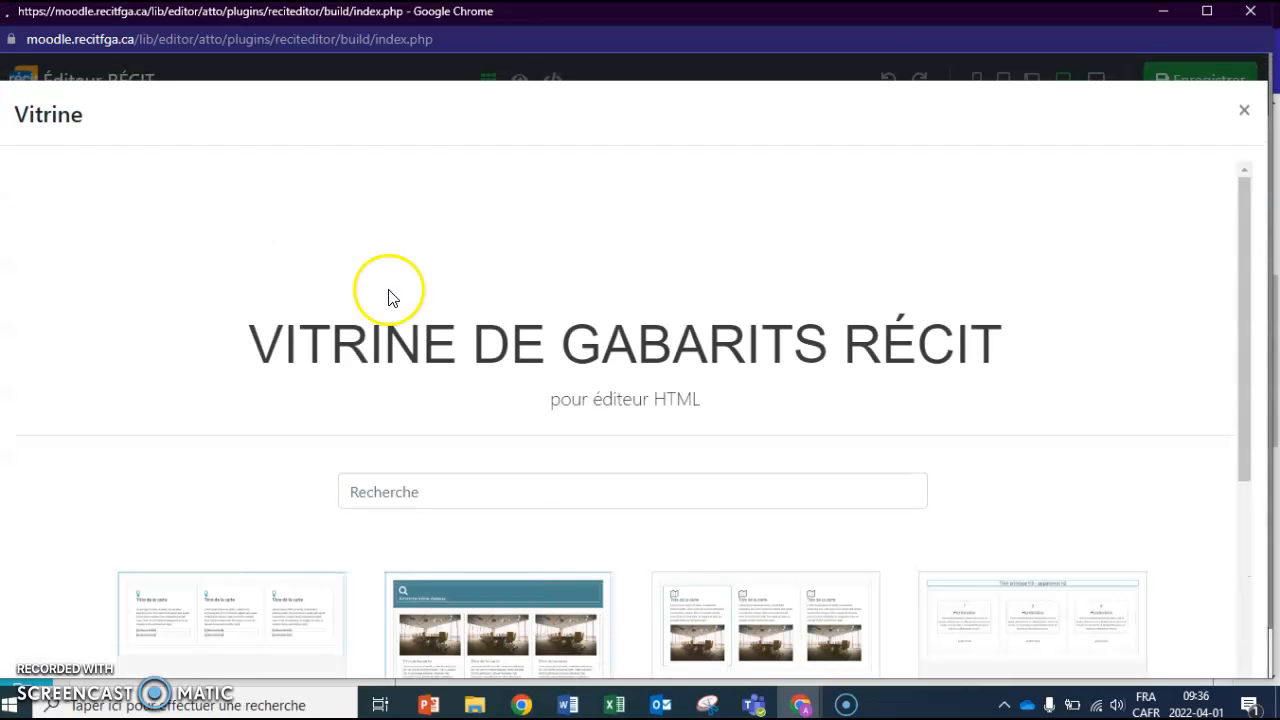
scroll(674, 400, "down", 3)
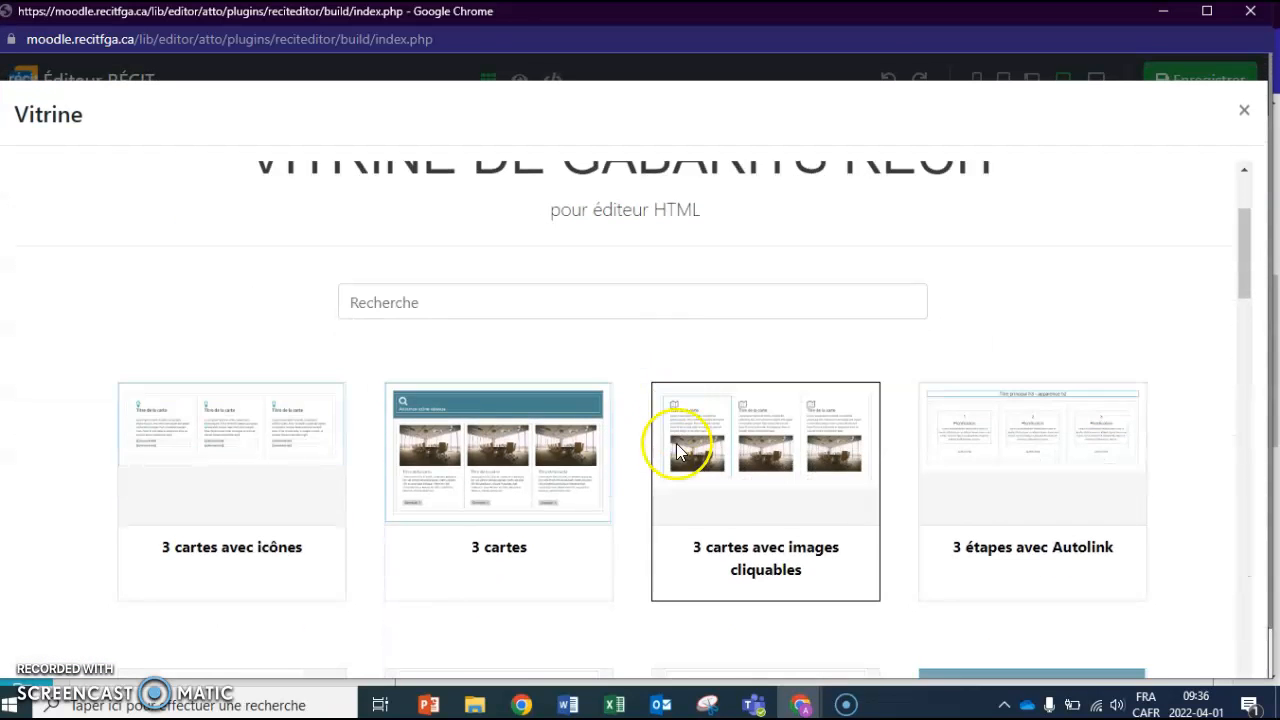
scroll(674, 470, "down", 5)
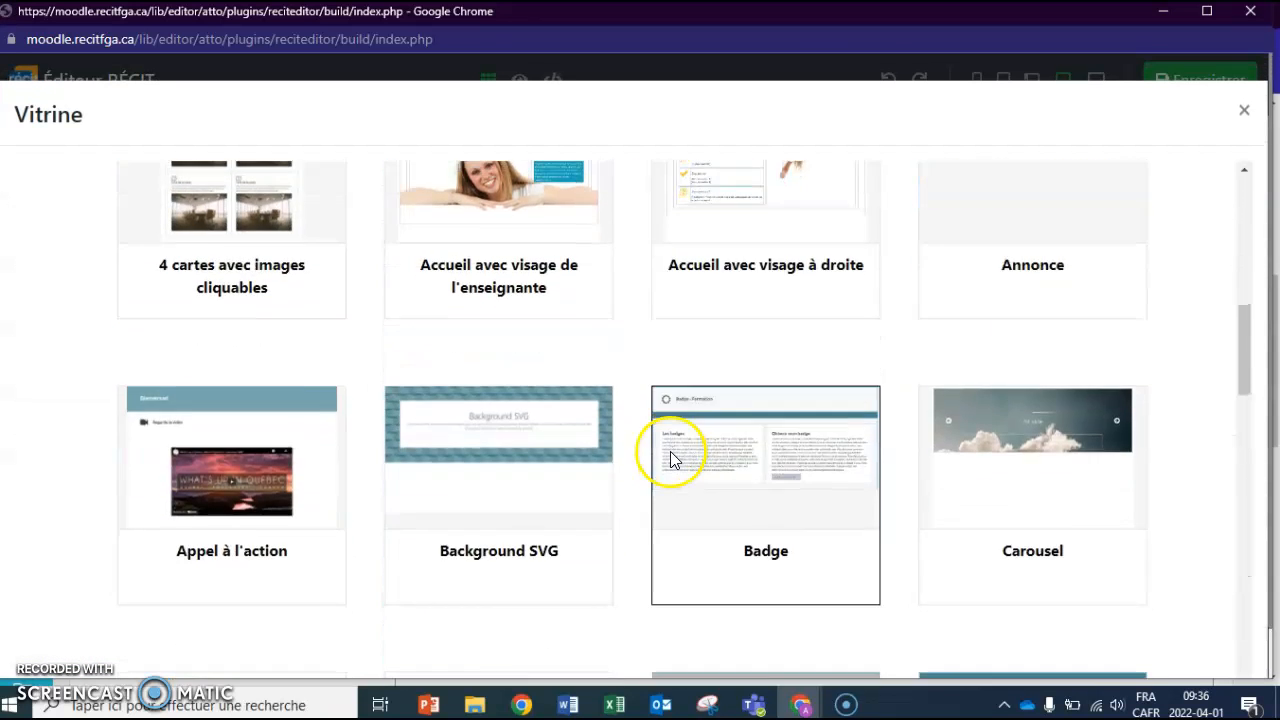
scroll(672, 455, "down", 3)
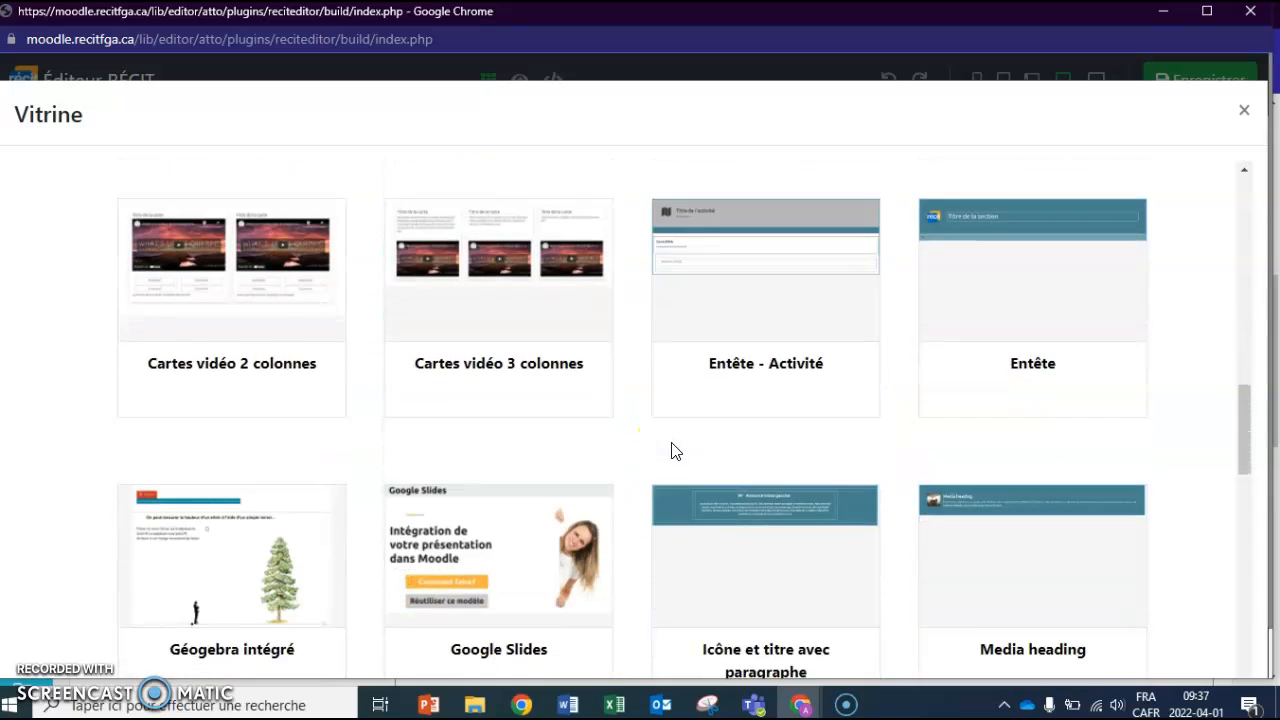
scroll(671, 449, "down", 5)
left_click(534, 470)
scroll(520, 474, "down", 1)
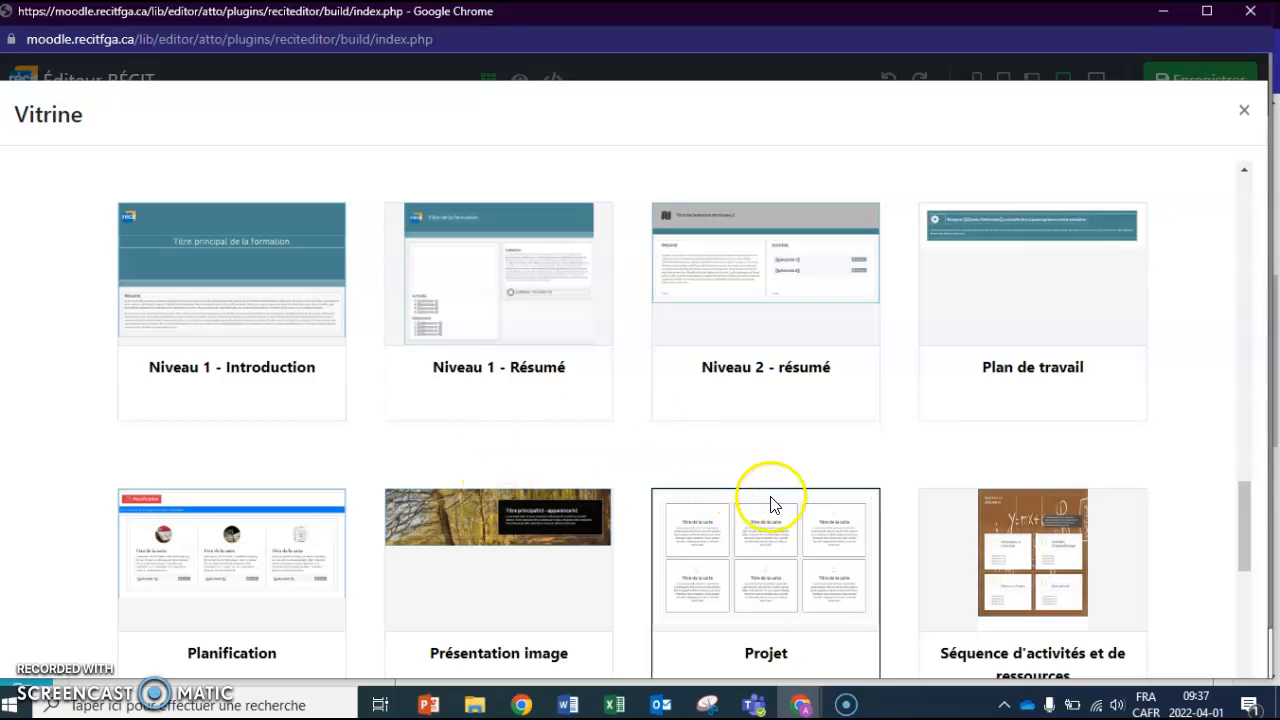
scroll(771, 505, "down", 3)
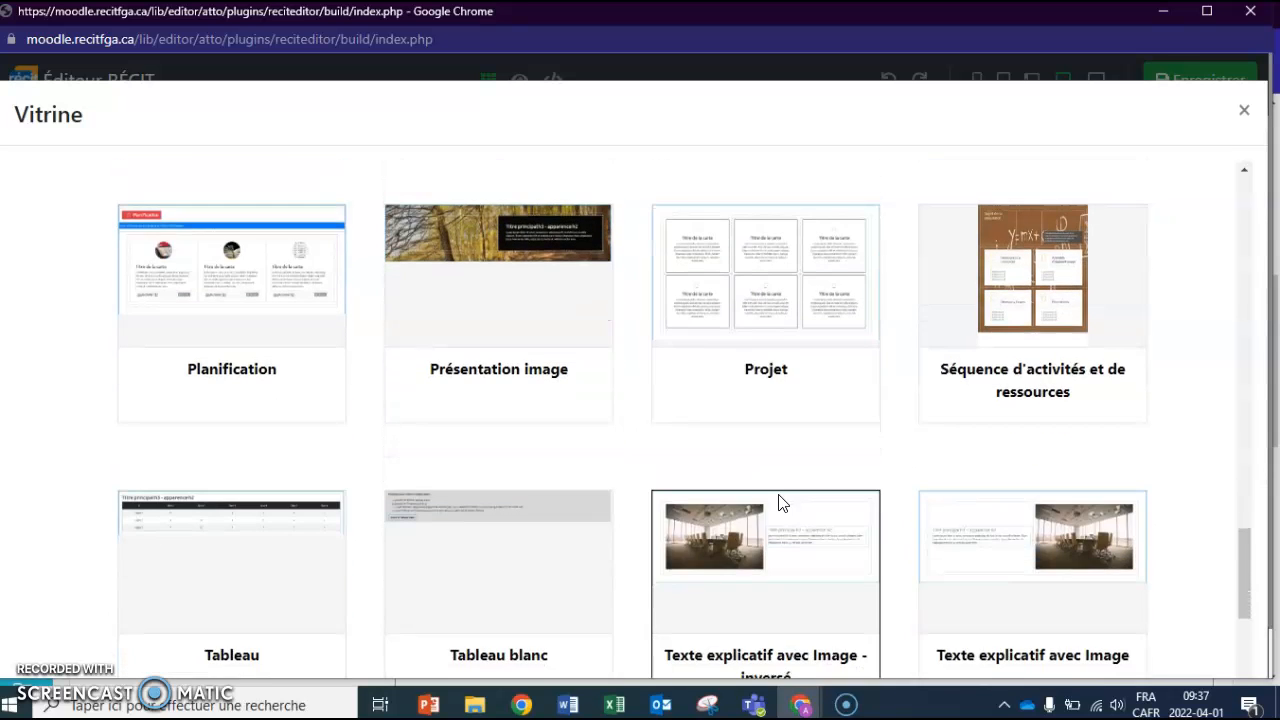
scroll(787, 504, "down", 2)
scroll(486, 506, "up", 5)
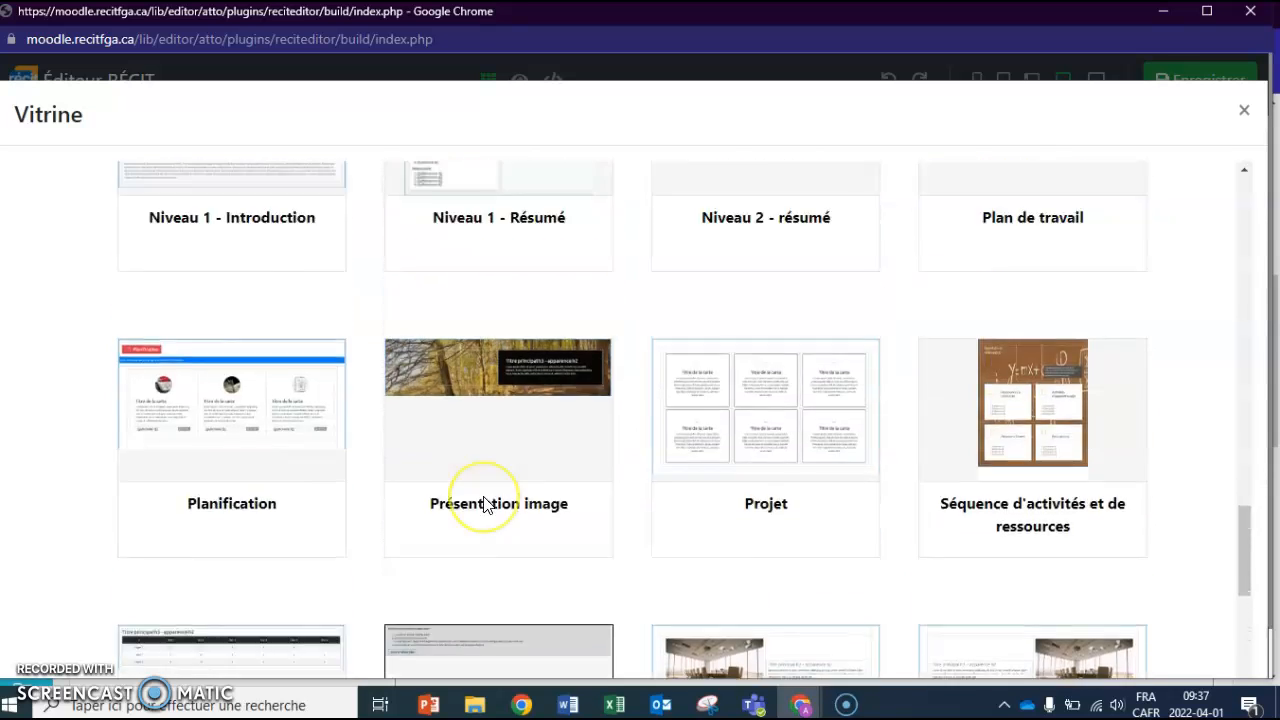
scroll(861, 568, "up", 1)
scroll(861, 568, "up", 2)
scroll(857, 568, "up", 2)
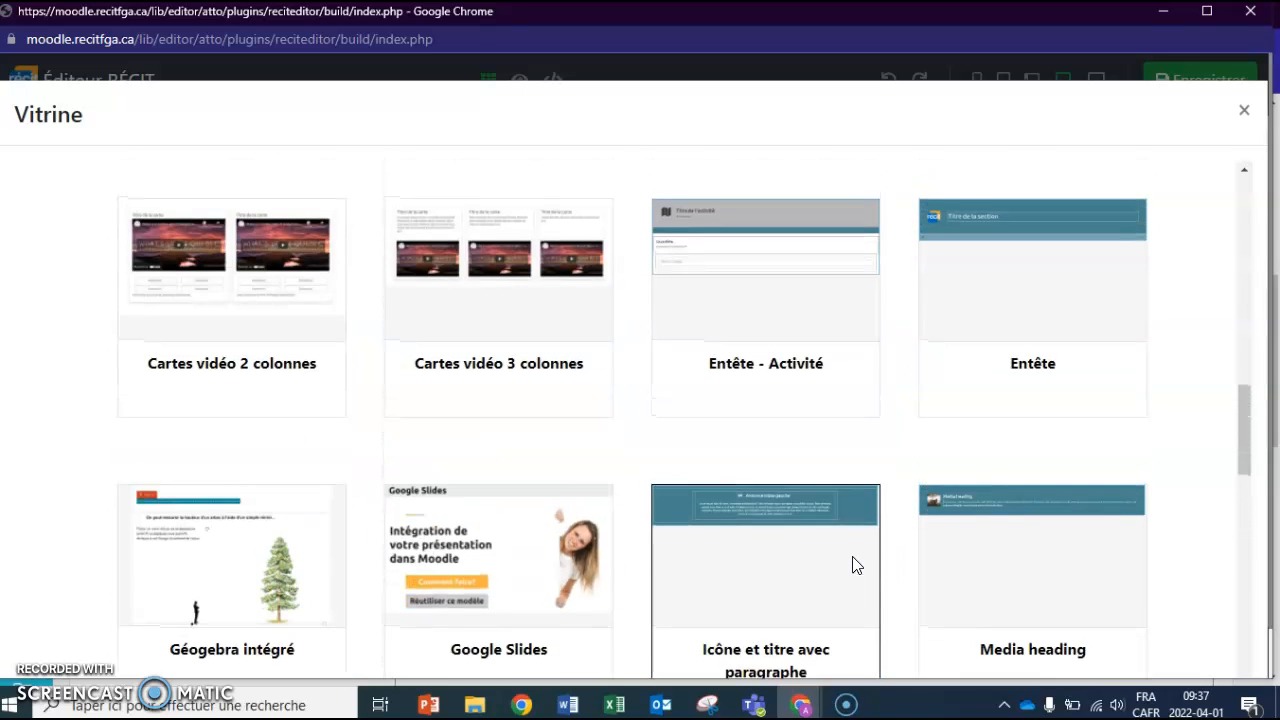
scroll(853, 566, "down", 3)
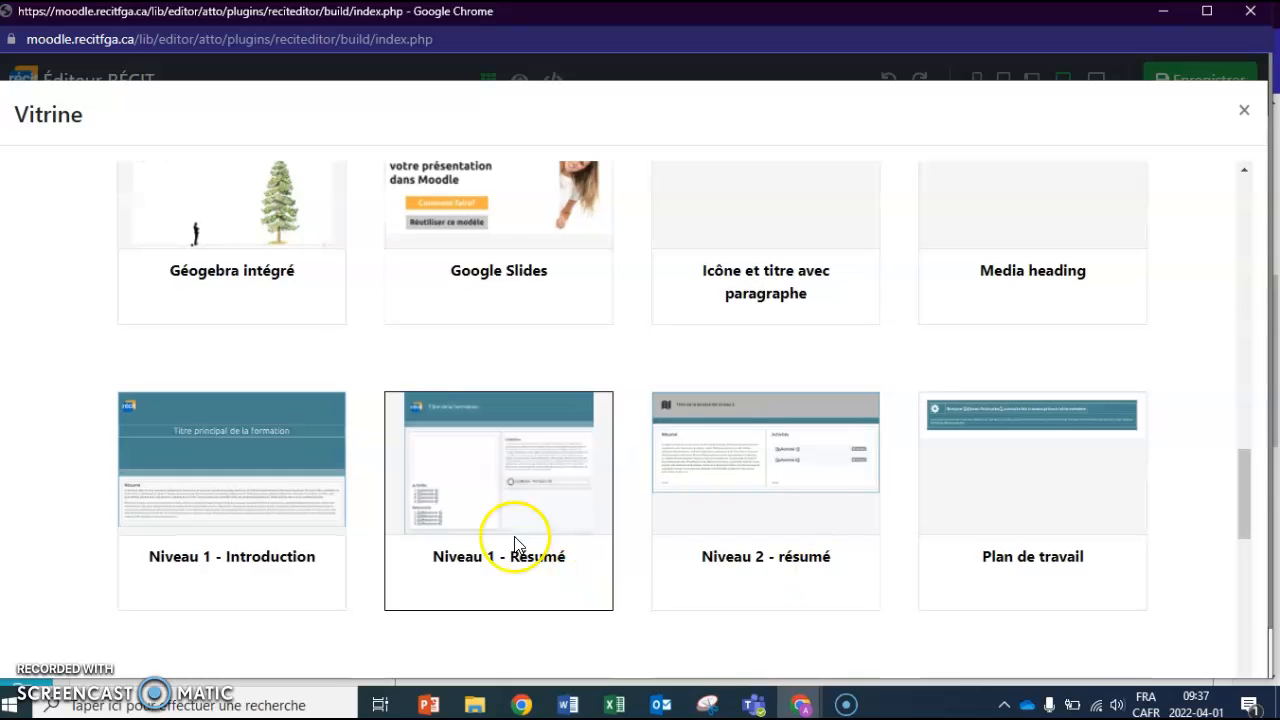
Step: Import the Niveau 1 - Résumé template from the gallery and place it on the empty page
left_click(453, 470)
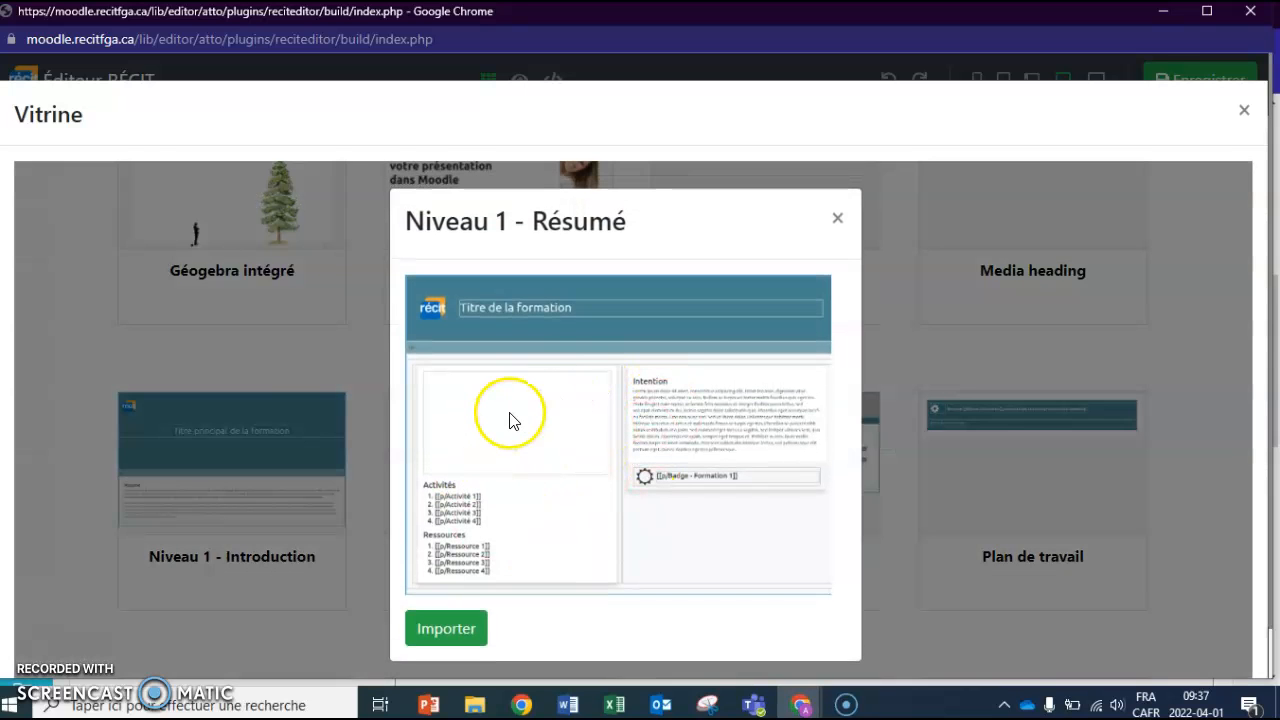
left_click(437, 630)
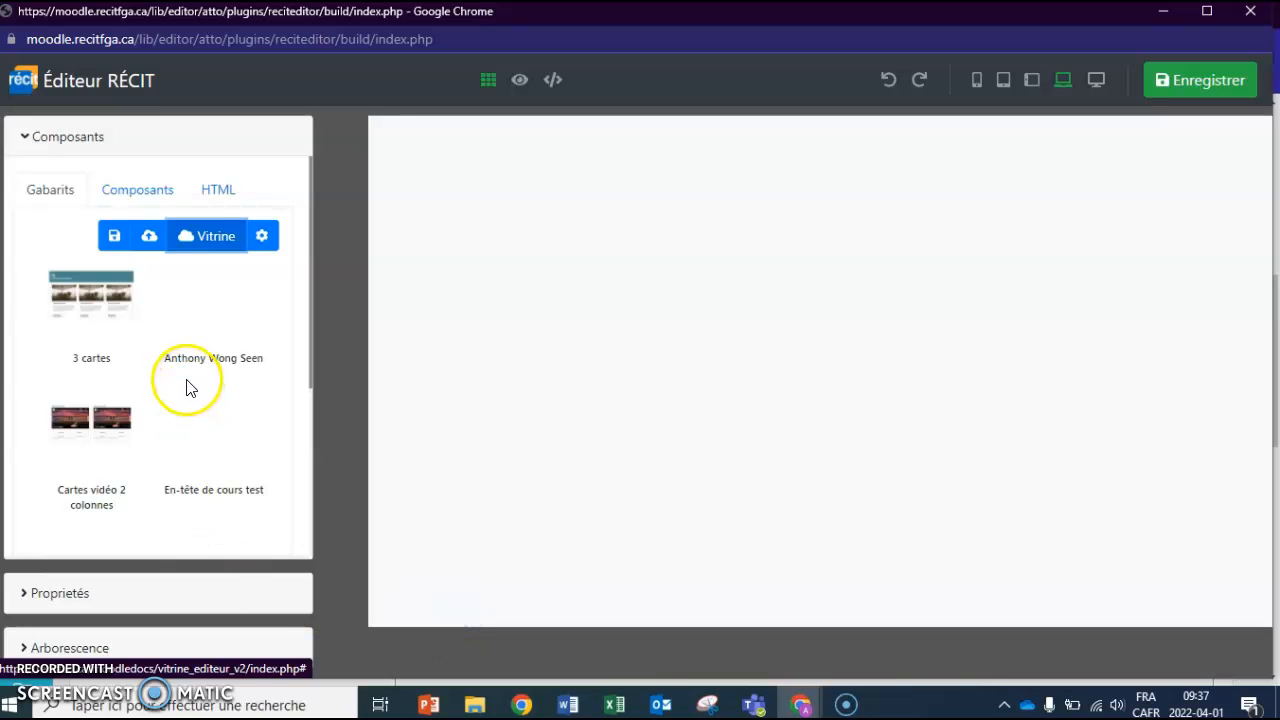
scroll(137, 372, "down", 2)
scroll(134, 371, "down", 2)
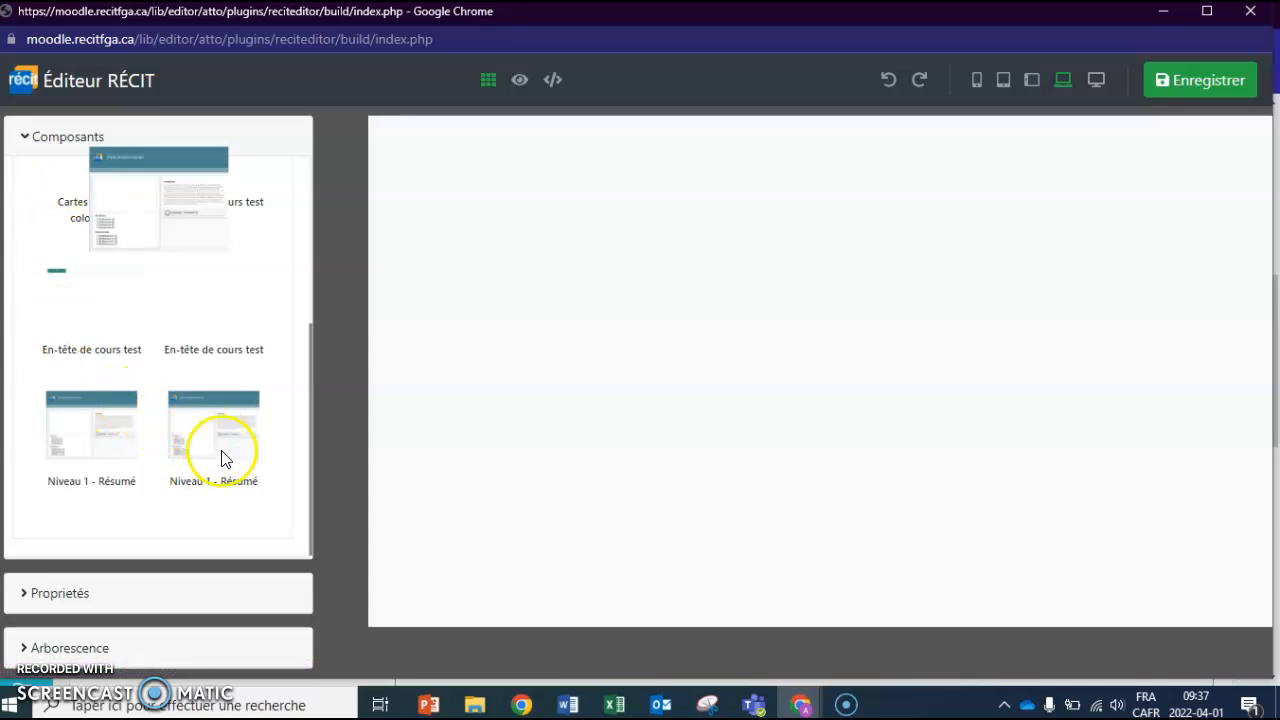
left_click_drag(189, 434, 489, 178)
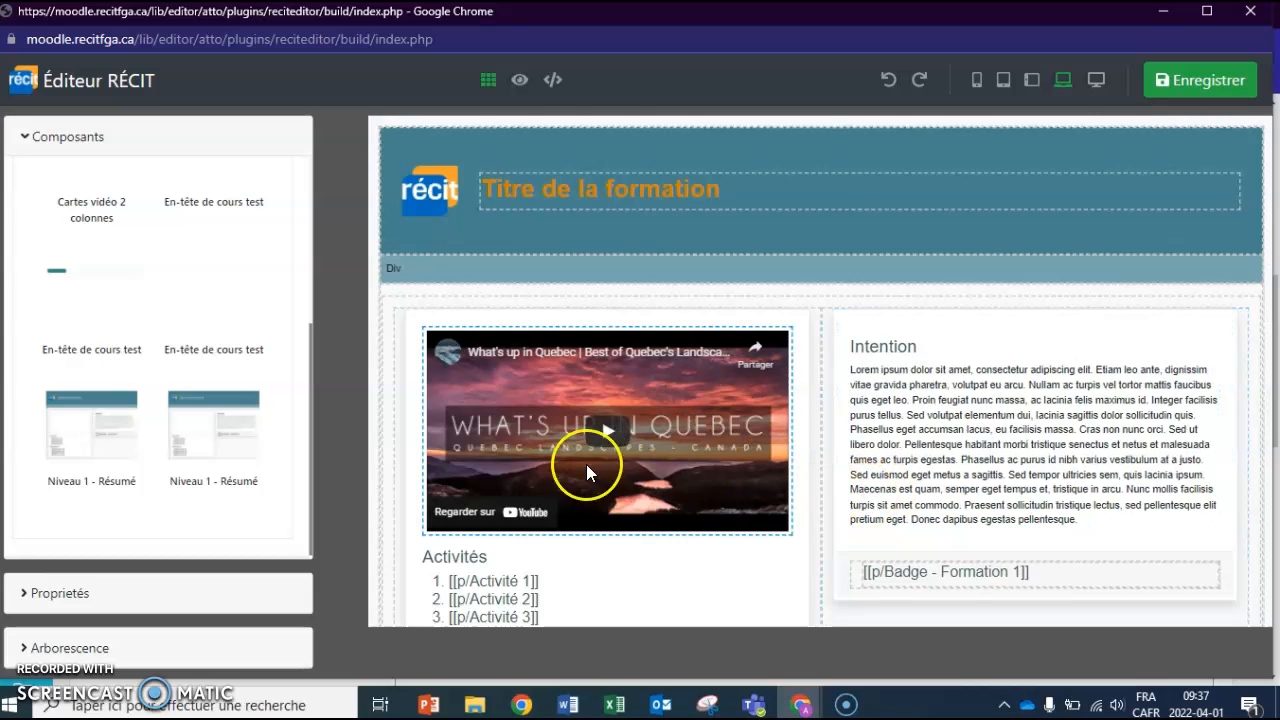
Step: Look over the inserted template layout and save it into the Moodle page's content
scroll(630, 460, "down", 1)
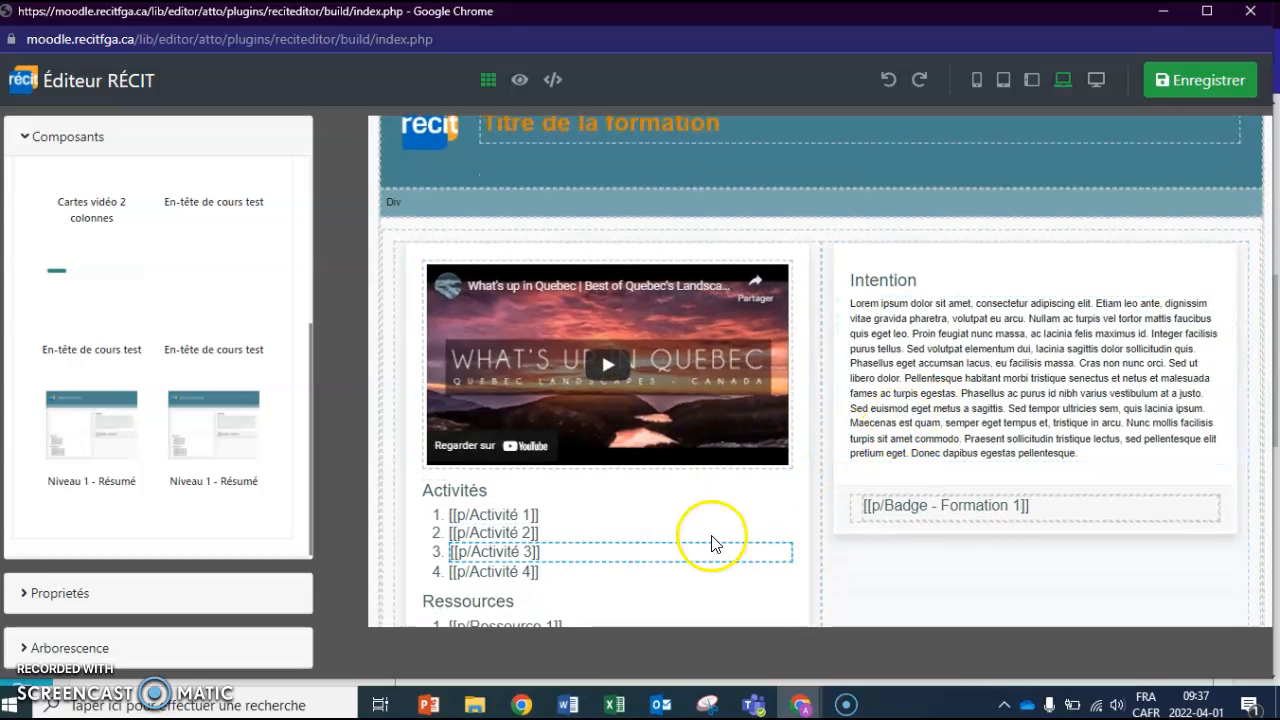
scroll(989, 390, "down", 1)
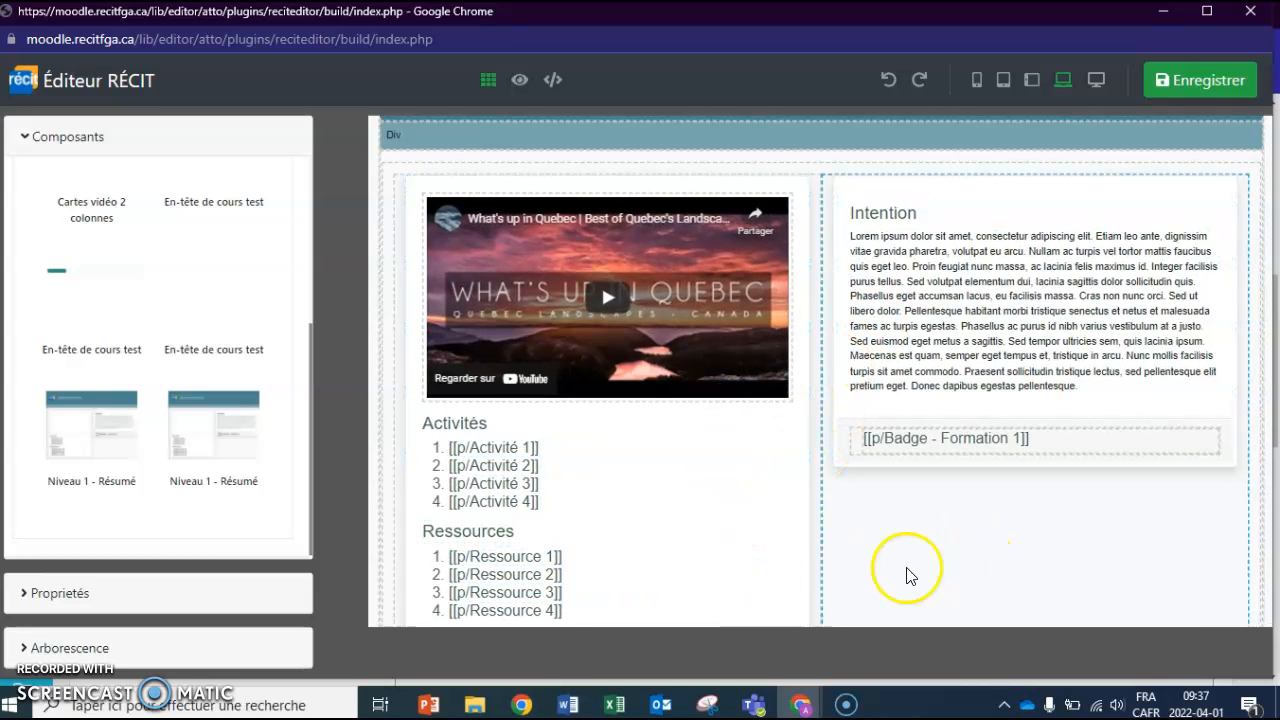
scroll(907, 575, "up", 2)
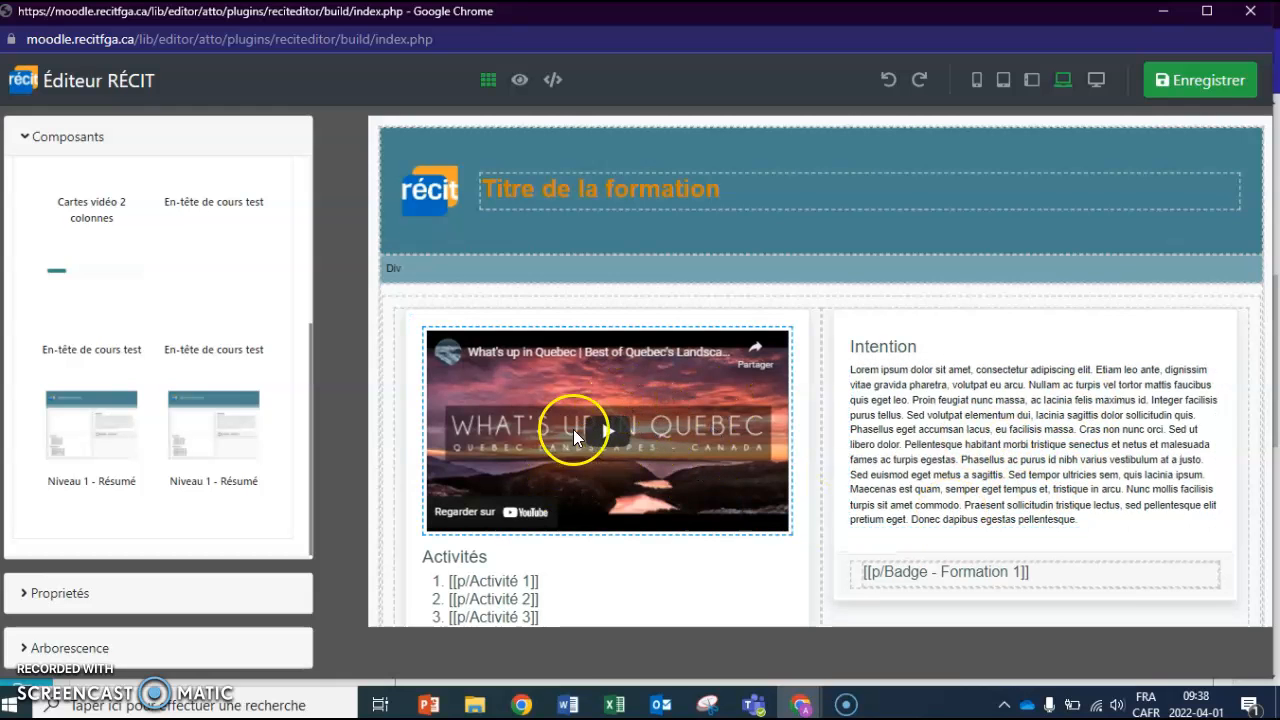
left_click(1204, 84)
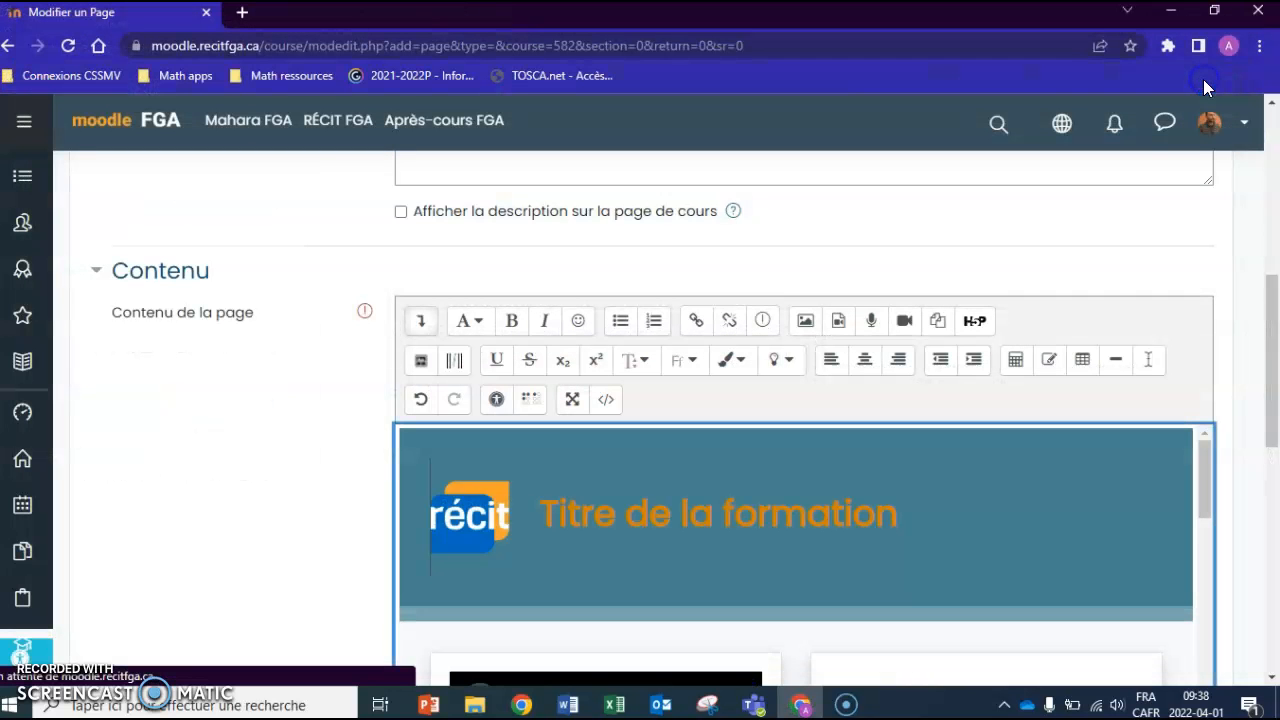
Step: Replace the banner title "Titre de la formation" in the page content with "Ceci est une page"
scroll(170, 447, "down", 1)
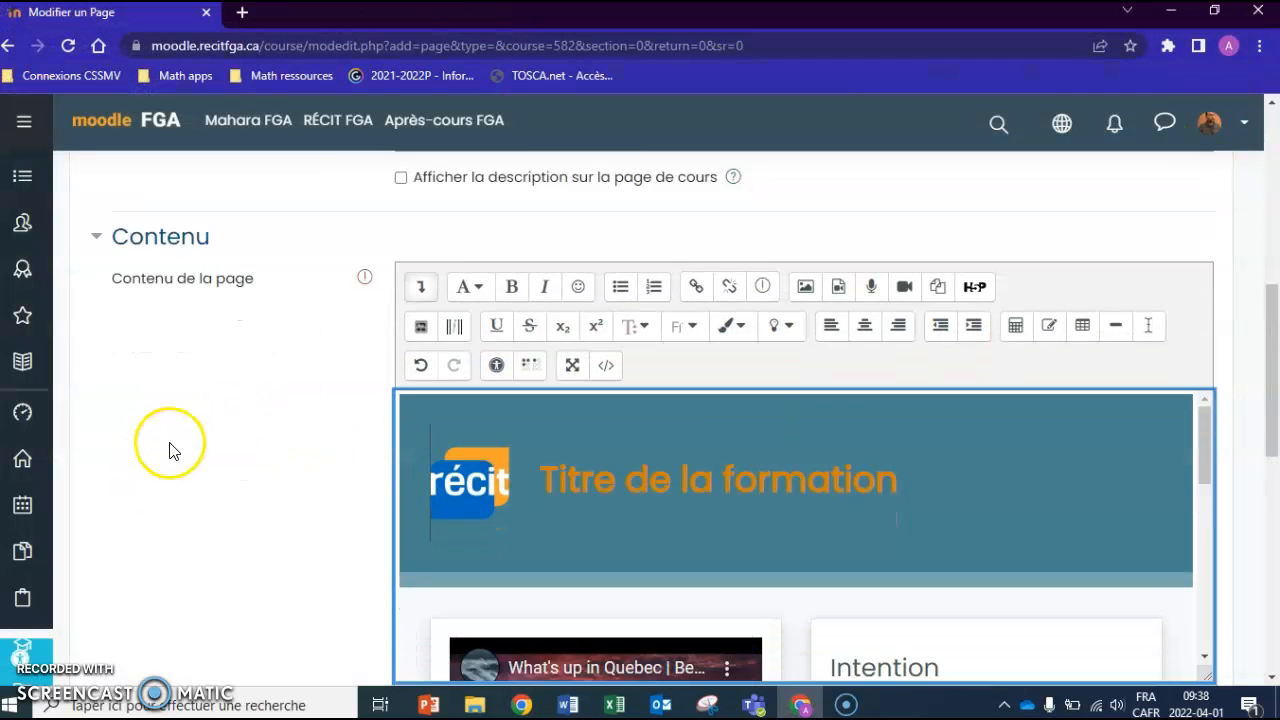
scroll(740, 463, "down", 1)
scroll(820, 514, "up", 1)
left_click(900, 414)
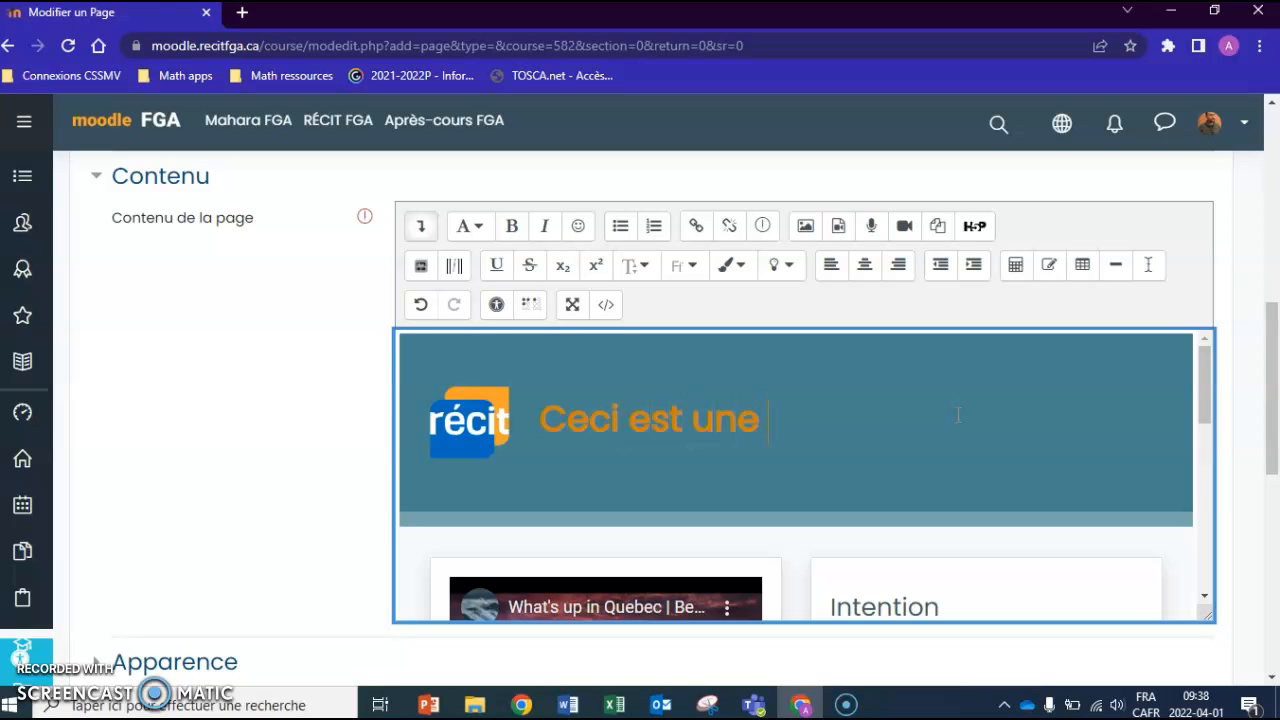
Step: Replace the opening Lorem ipsum sentences under Intention with "Ce cours vous parlera de..." and start the remaining text in a new paragraph
scroll(914, 466, "down", 3)
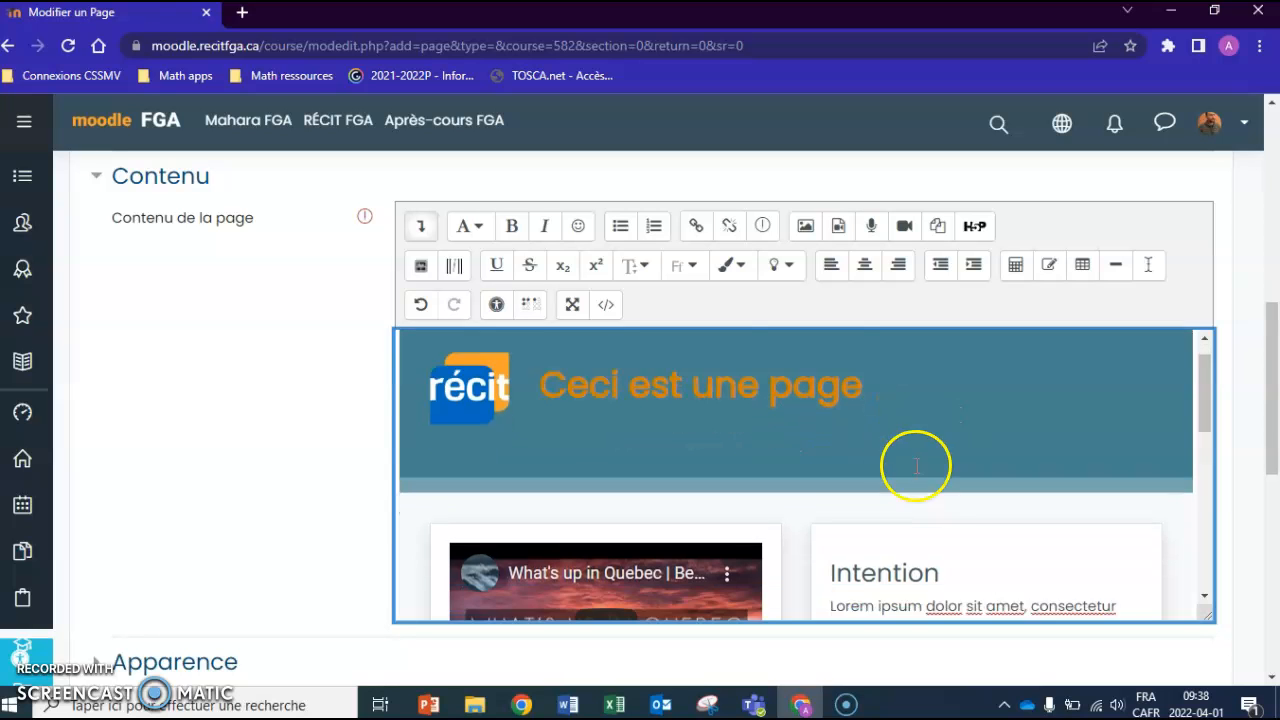
scroll(935, 478, "down", 1)
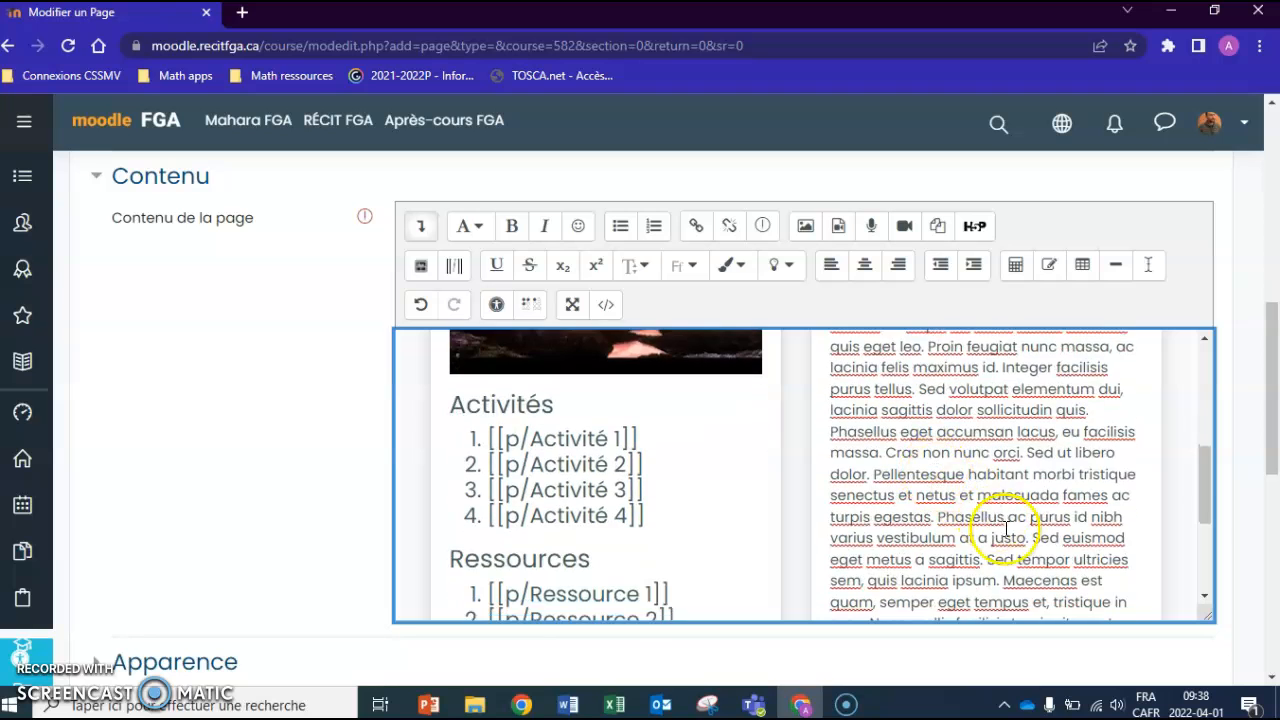
scroll(944, 484, "up", 2)
scroll(880, 395, "down", 1)
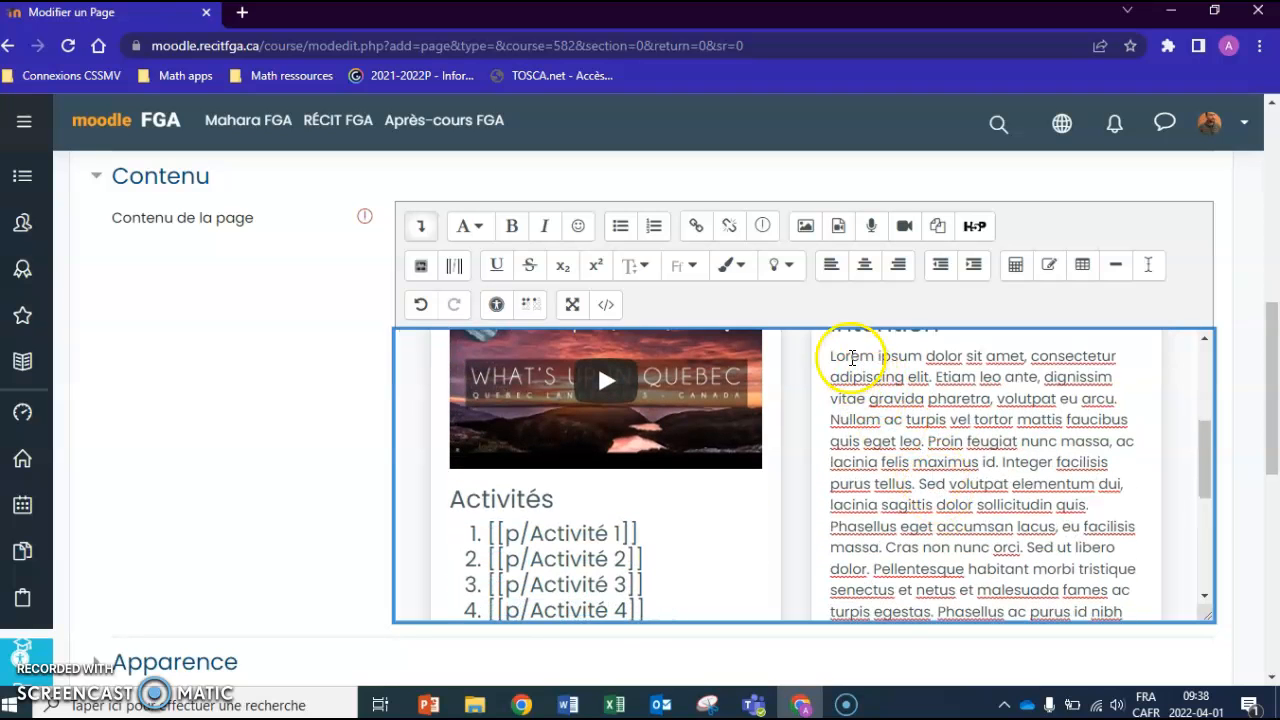
left_click_drag(830, 356, 1103, 507)
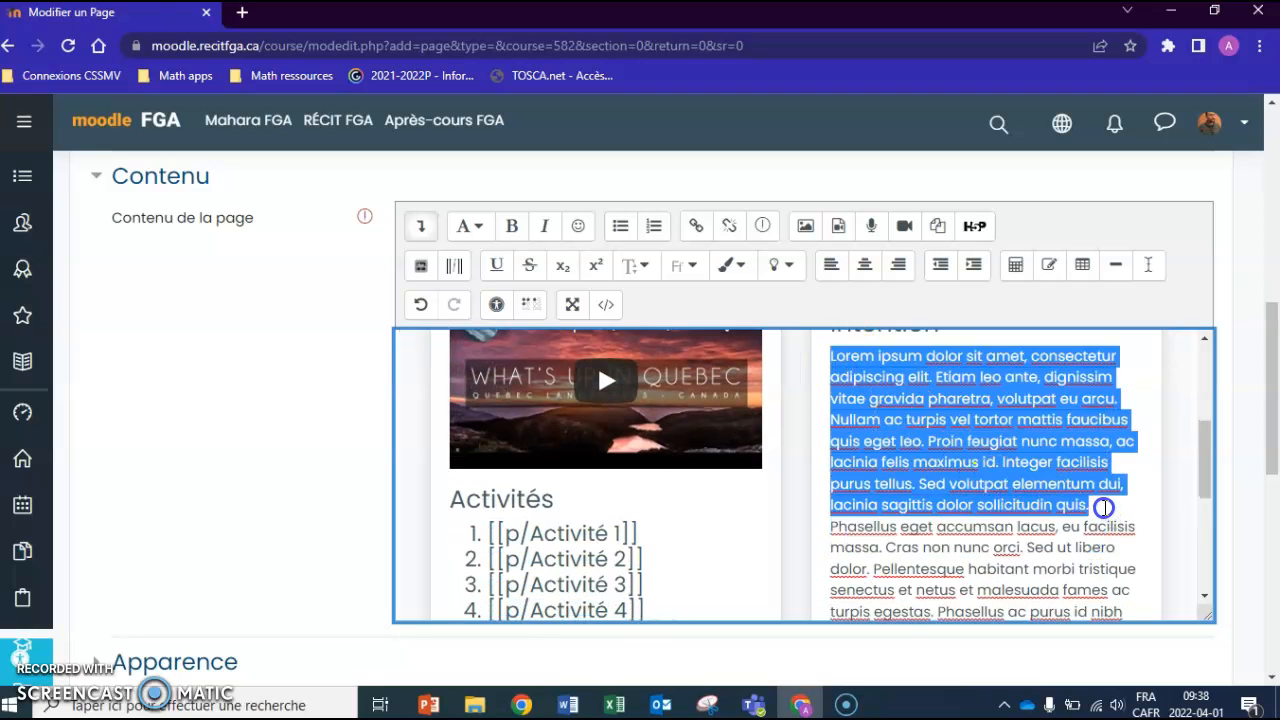
type("Ce cours vous parlew")
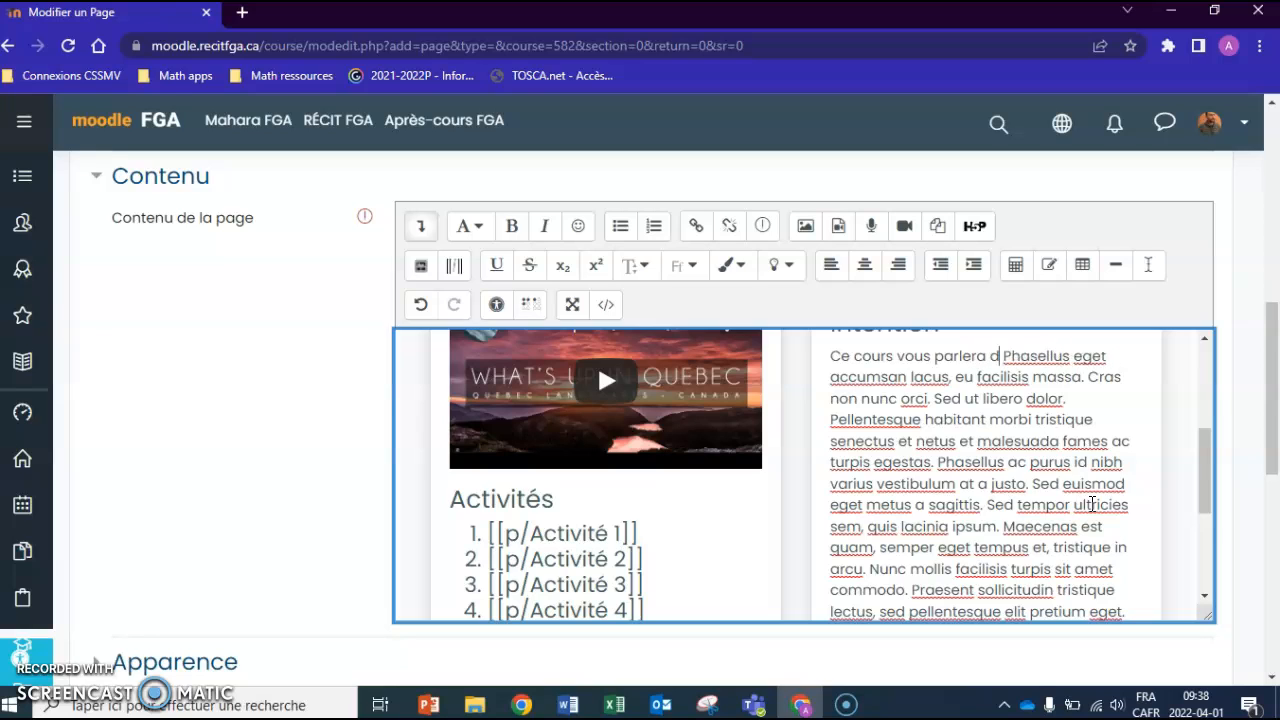
key("Return")
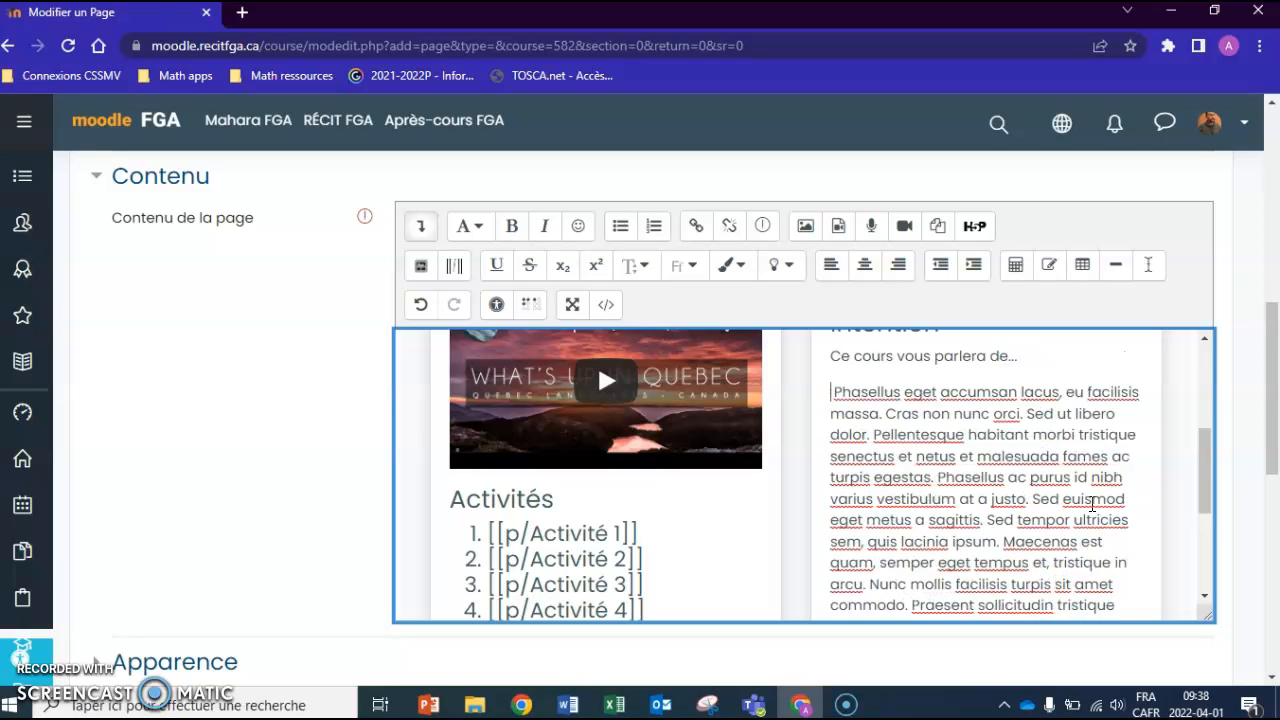
Step: Examine the template's activity and resource lists, badge block and embedded video, including the video's channel link
scroll(700, 565, "down", 2)
scroll(690, 500, "down", 1)
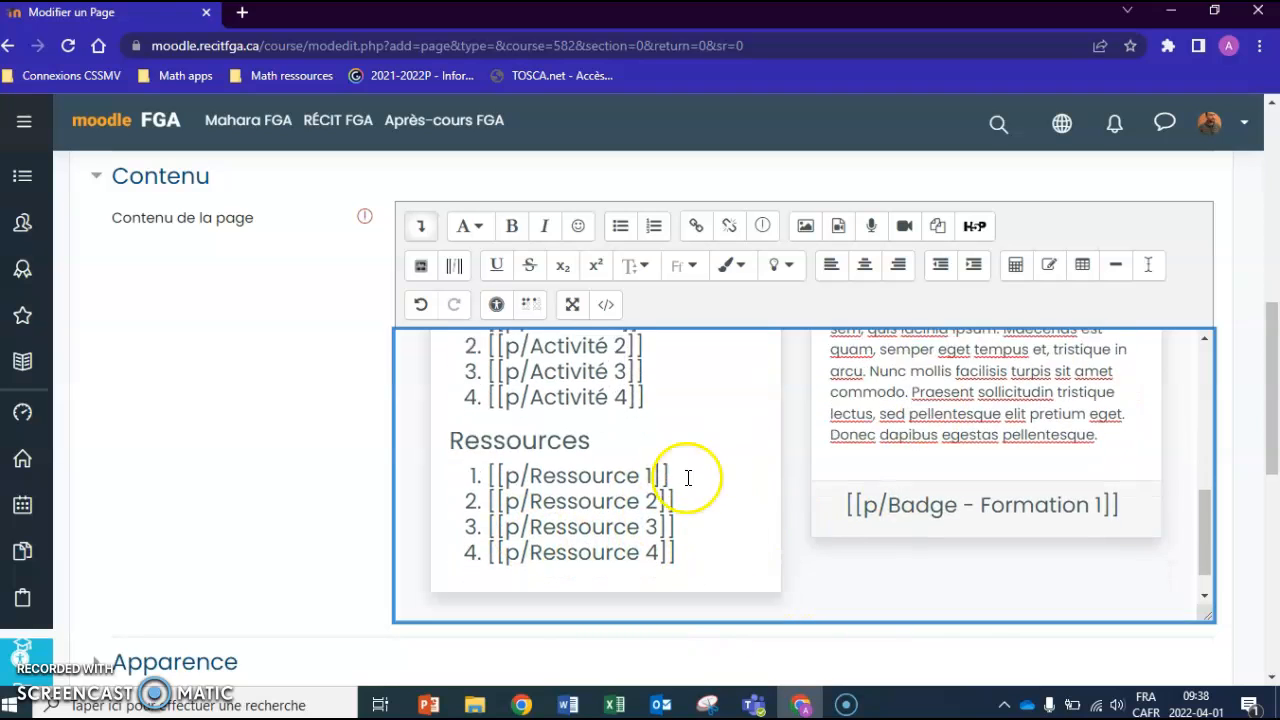
scroll(583, 455, "up", 3)
scroll(700, 520, "up", 3)
scroll(714, 543, "down", 2)
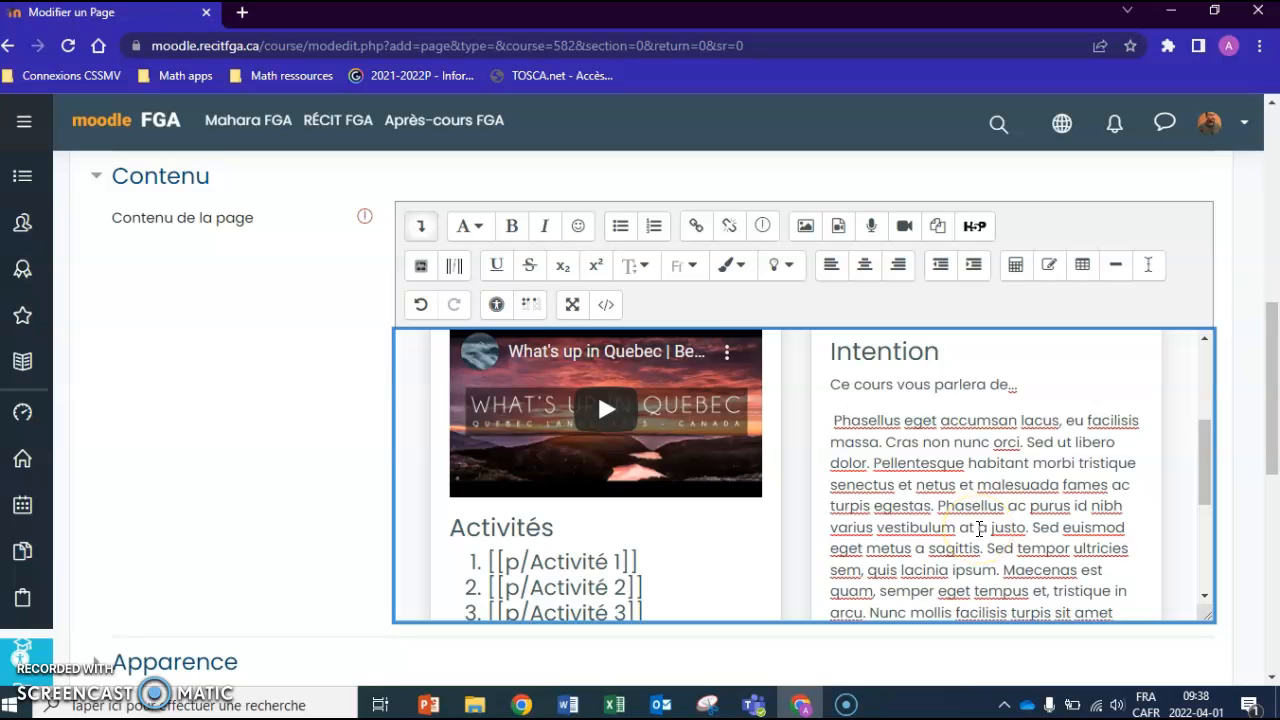
scroll(820, 566, "down", 2)
scroll(674, 534, "up", 3)
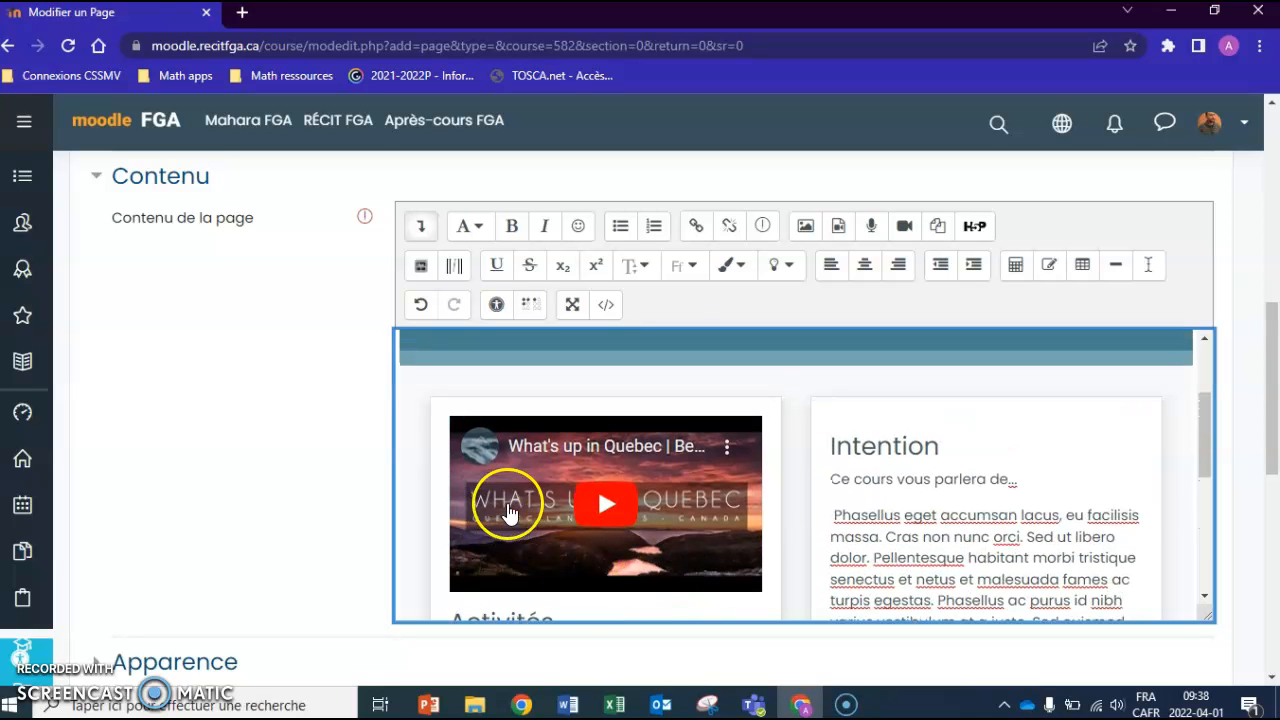
left_click(478, 448)
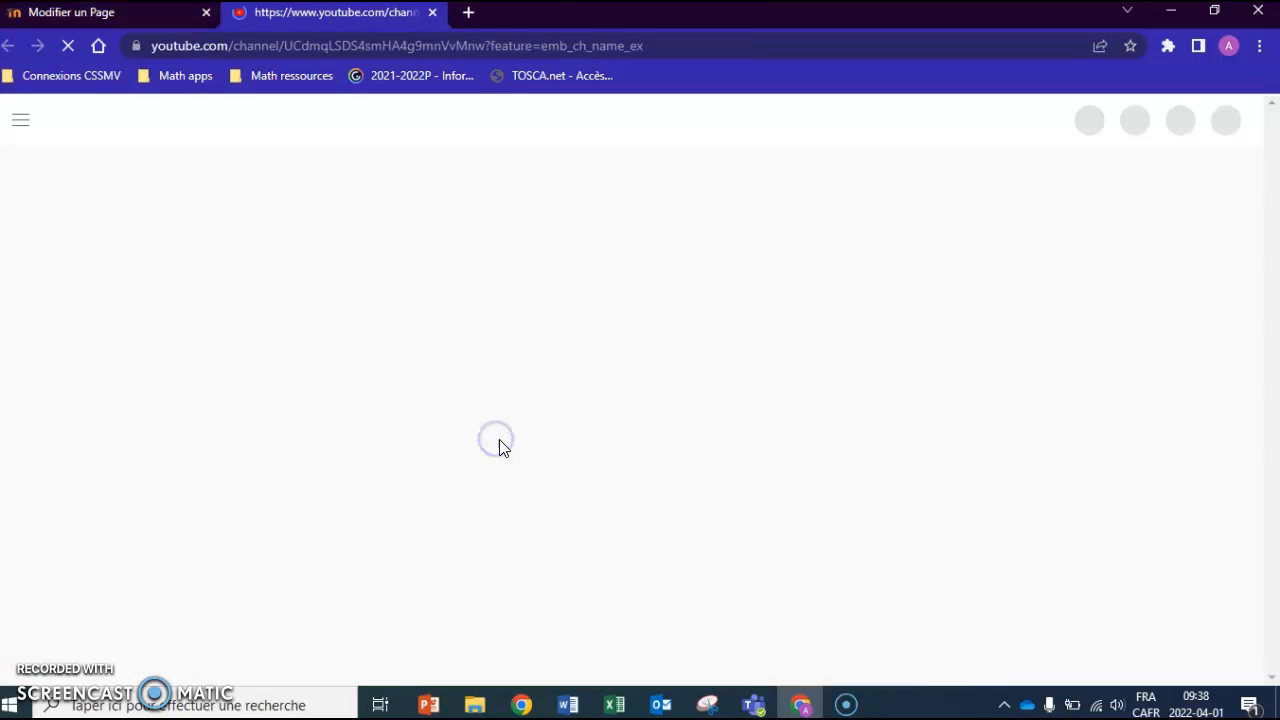
left_click(432, 12)
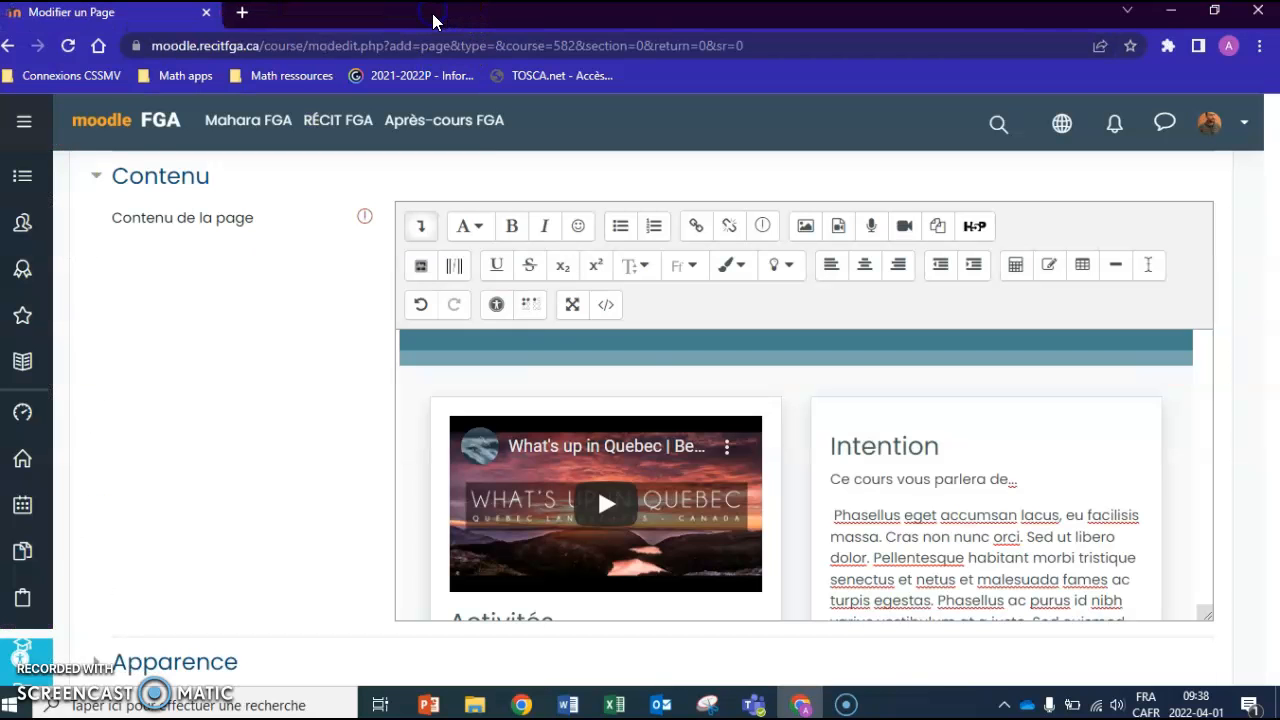
Step: Save and display the Moodle page, and look over its published layout from the title banner to the resource list
scroll(909, 471, "down", 5)
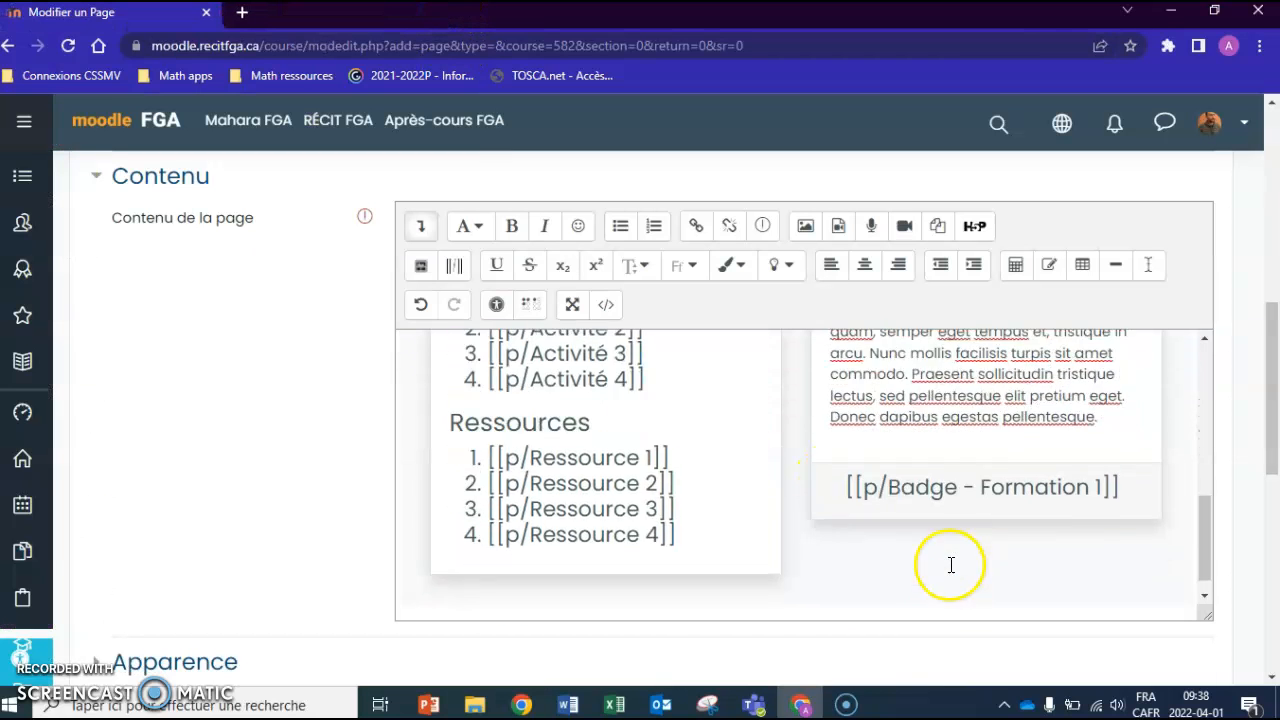
scroll(647, 563, "down", 3)
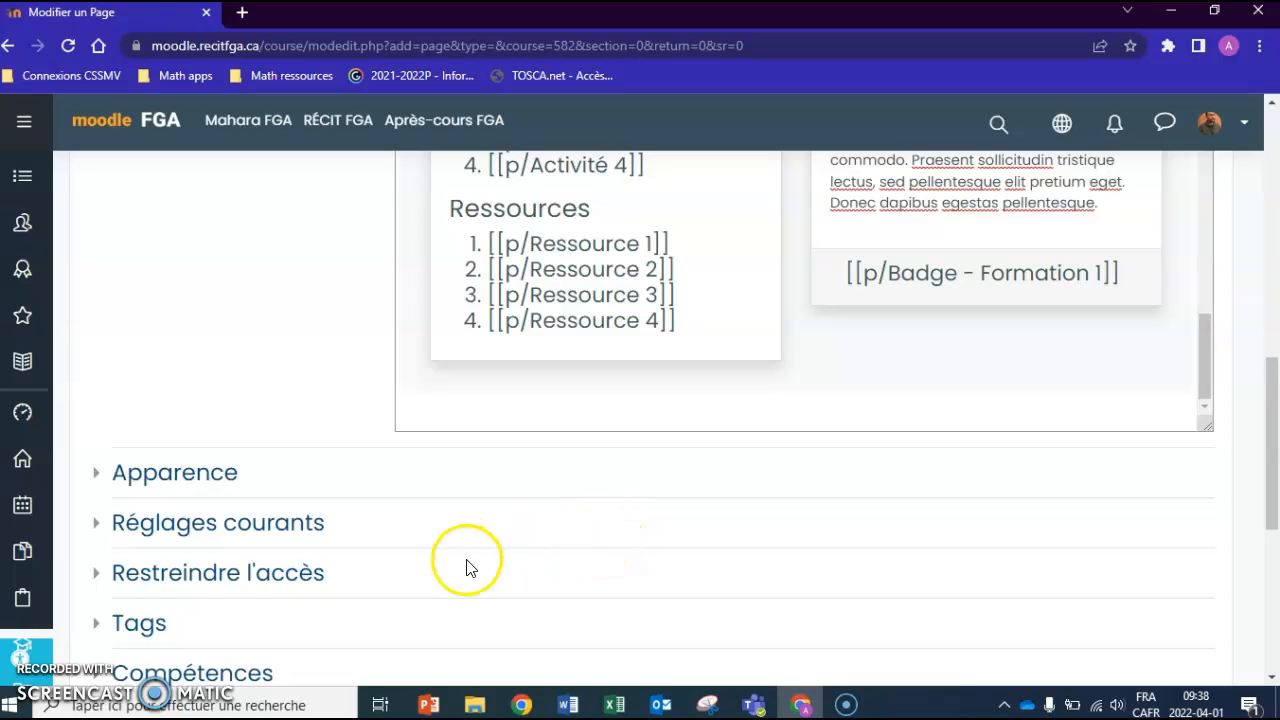
scroll(405, 568, "down", 1)
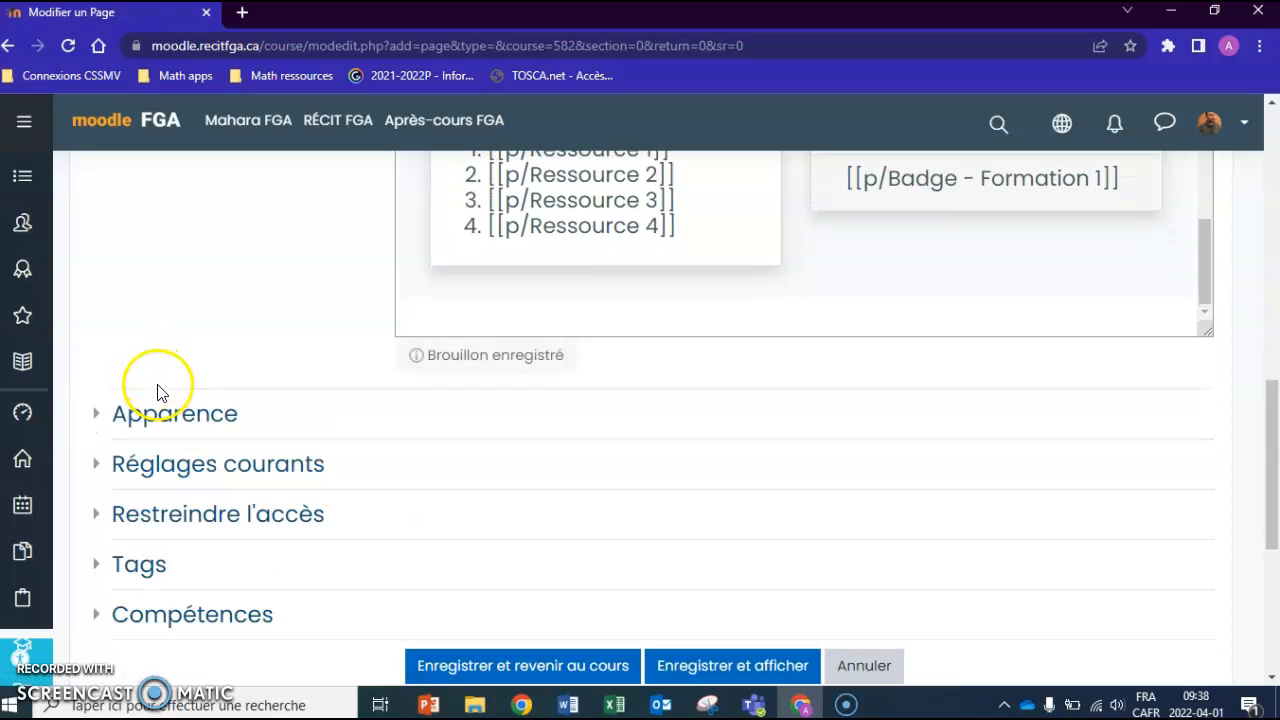
scroll(829, 444, "down", 1)
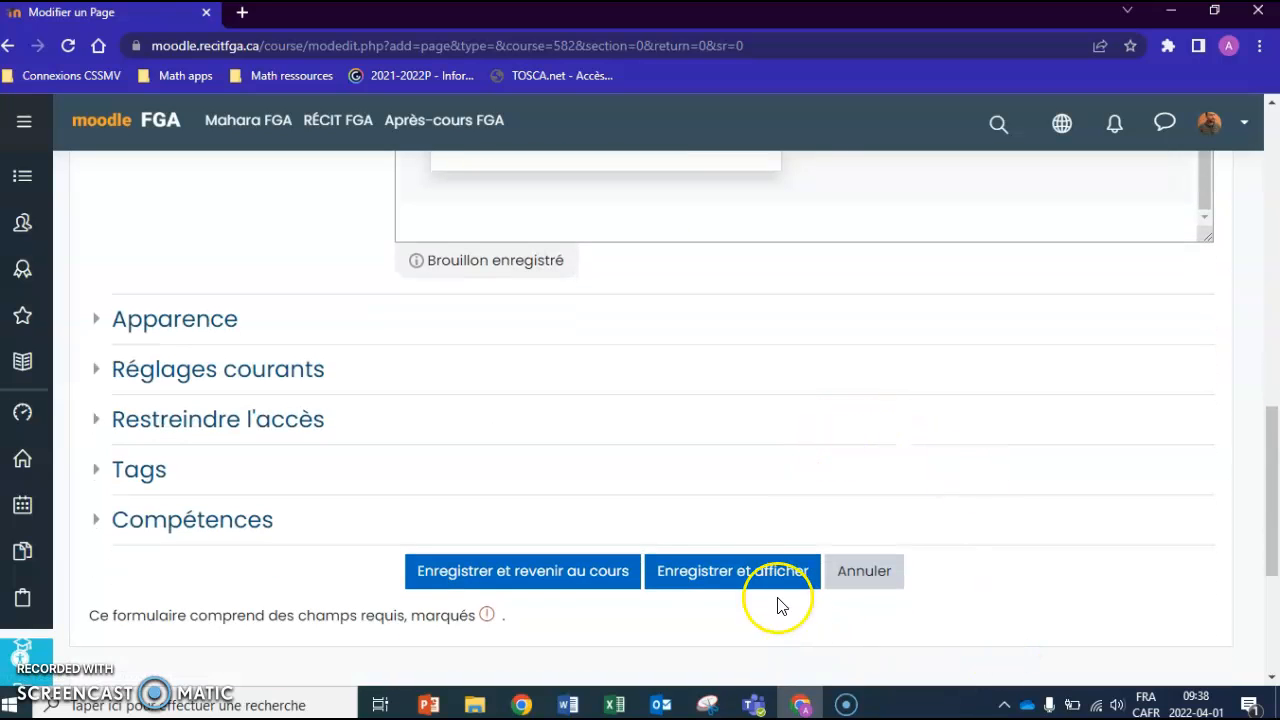
left_click(699, 578)
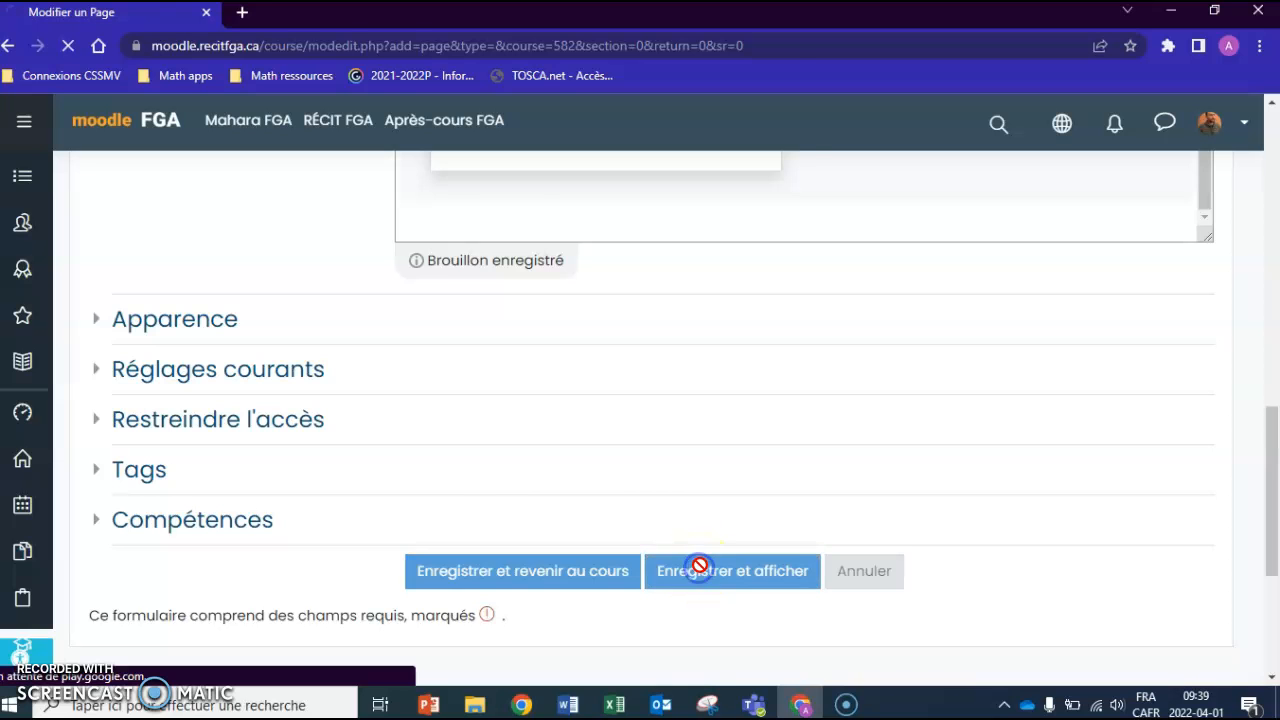
scroll(600, 457, "down", 6)
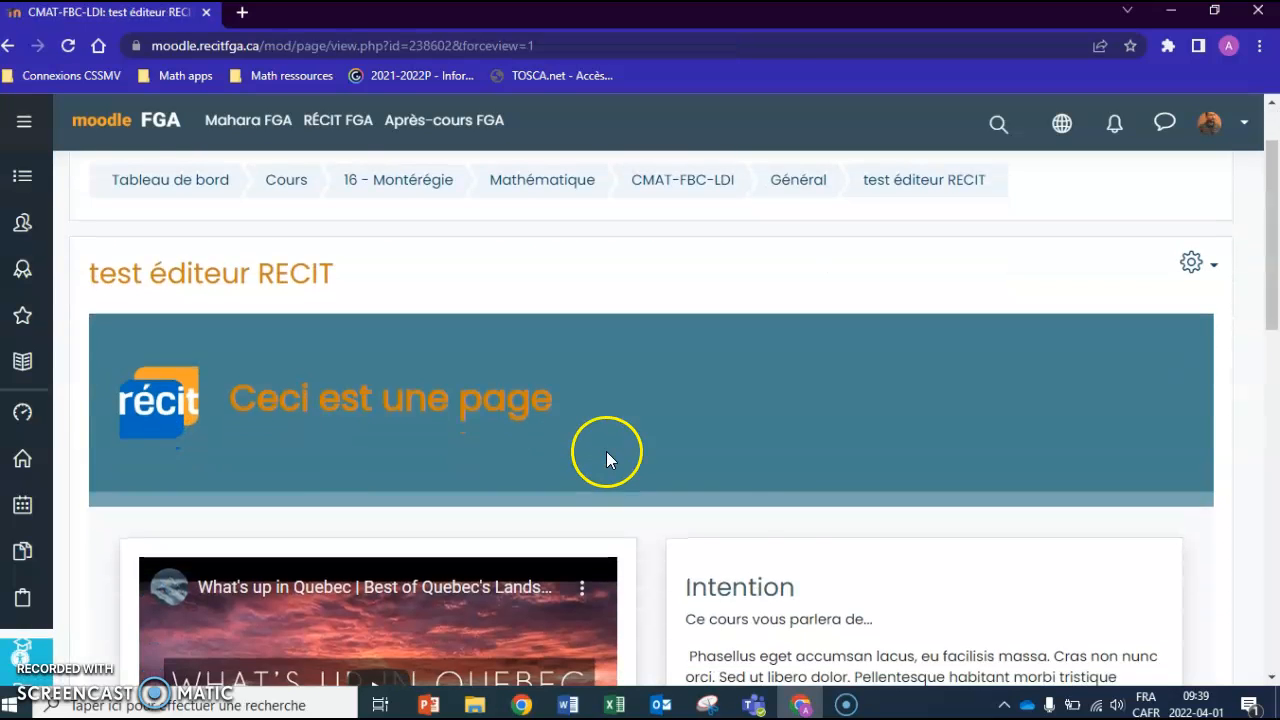
scroll(369, 511, "down", 4)
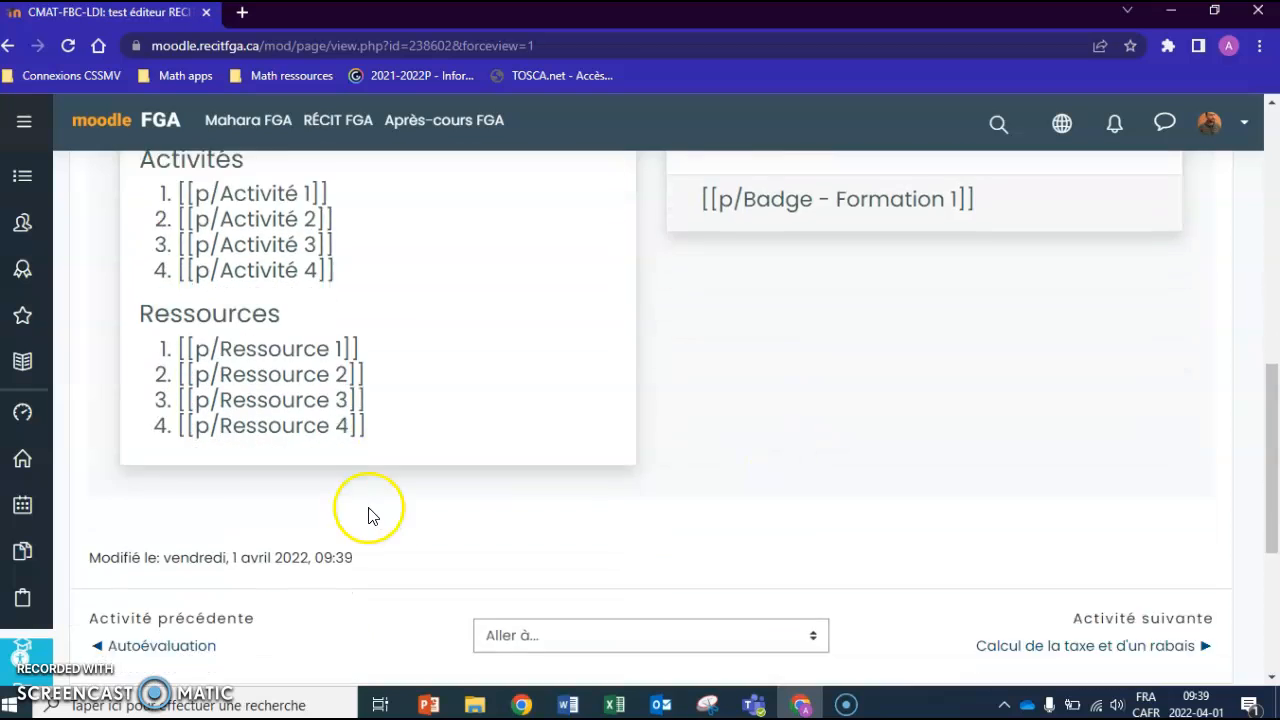
scroll(391, 514, "up", 4)
scroll(378, 453, "up", 7)
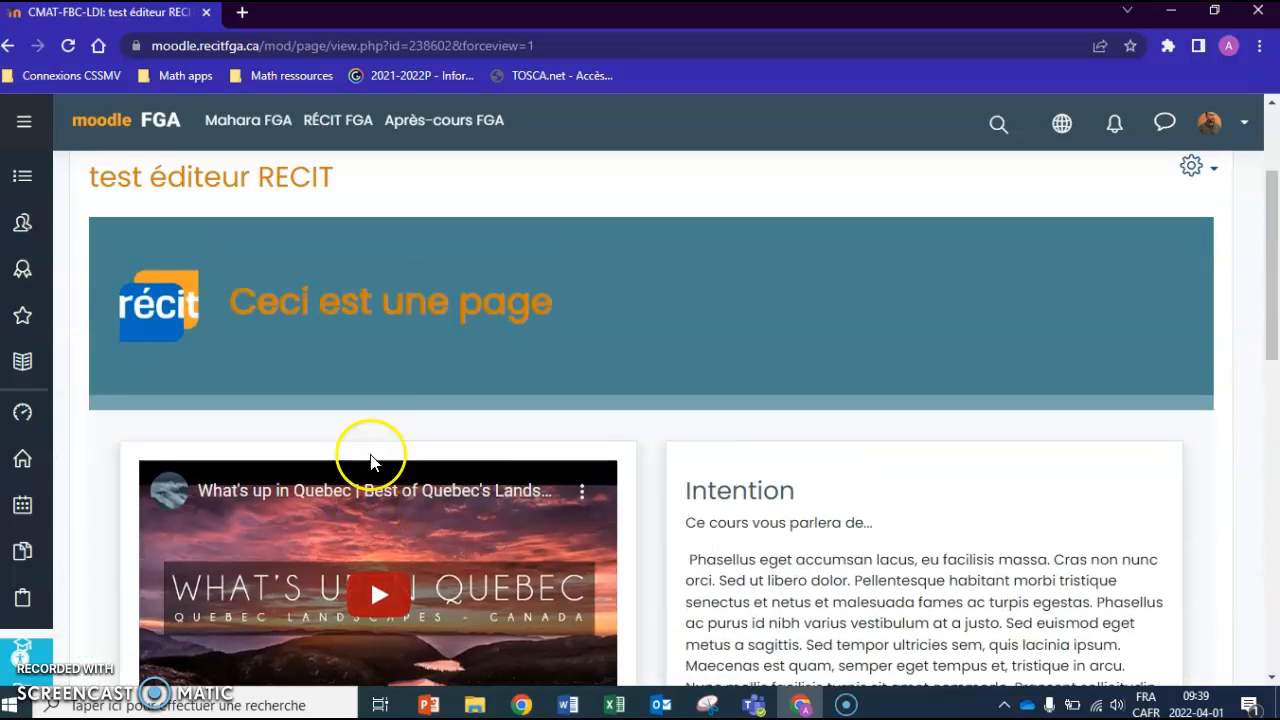